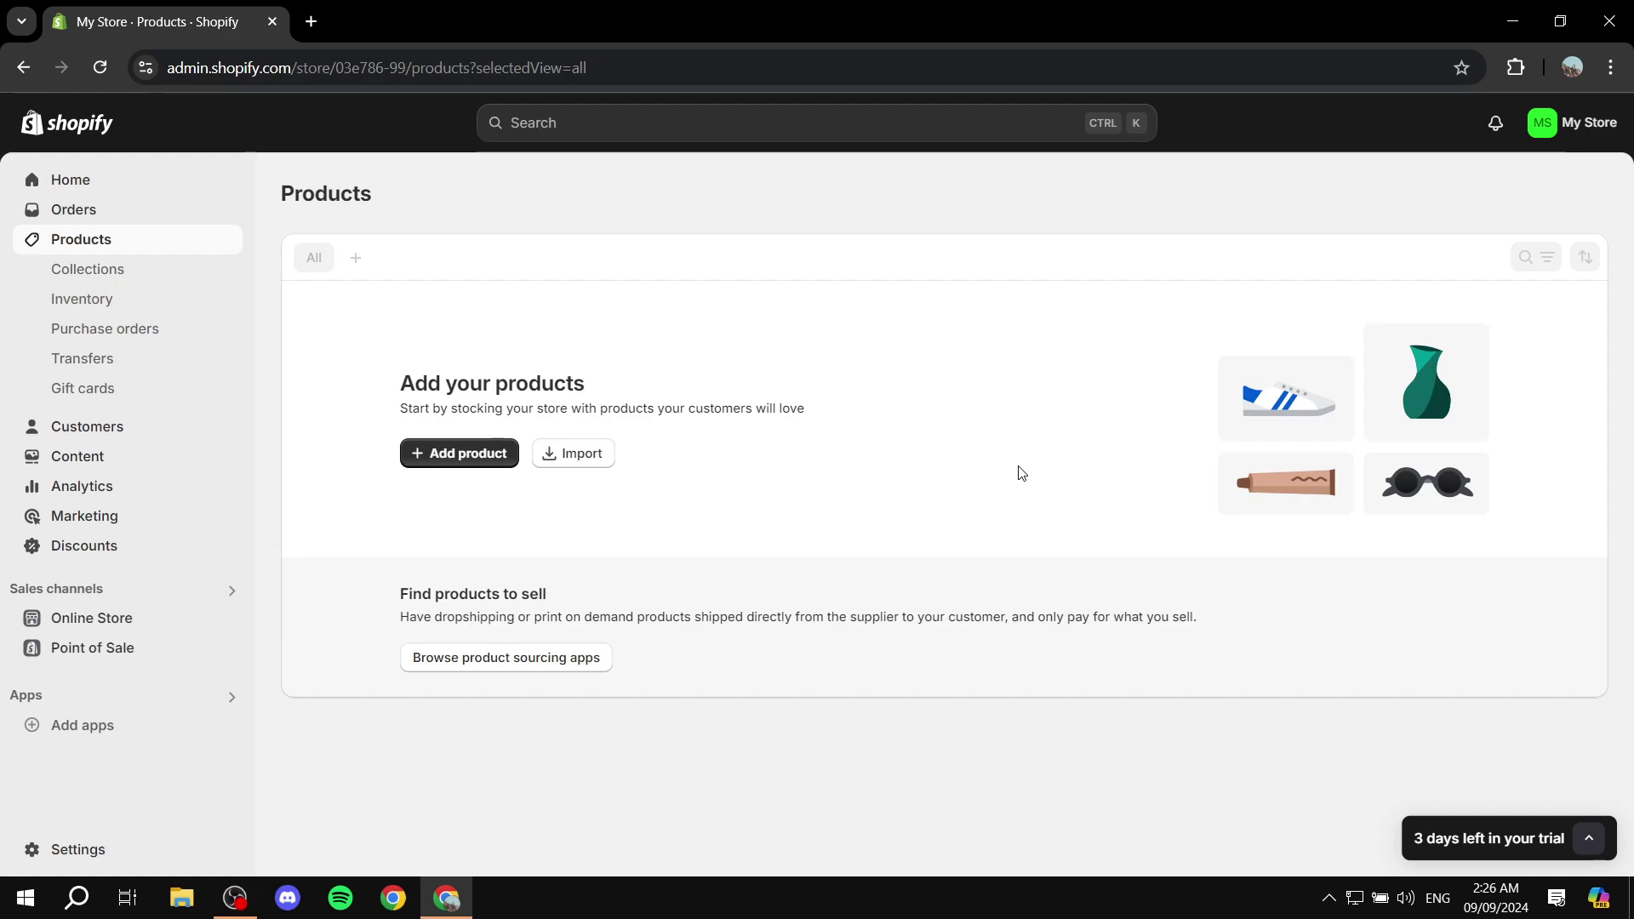
# Start a new product titled 'Test Shirt'
pyautogui.click(467, 452)
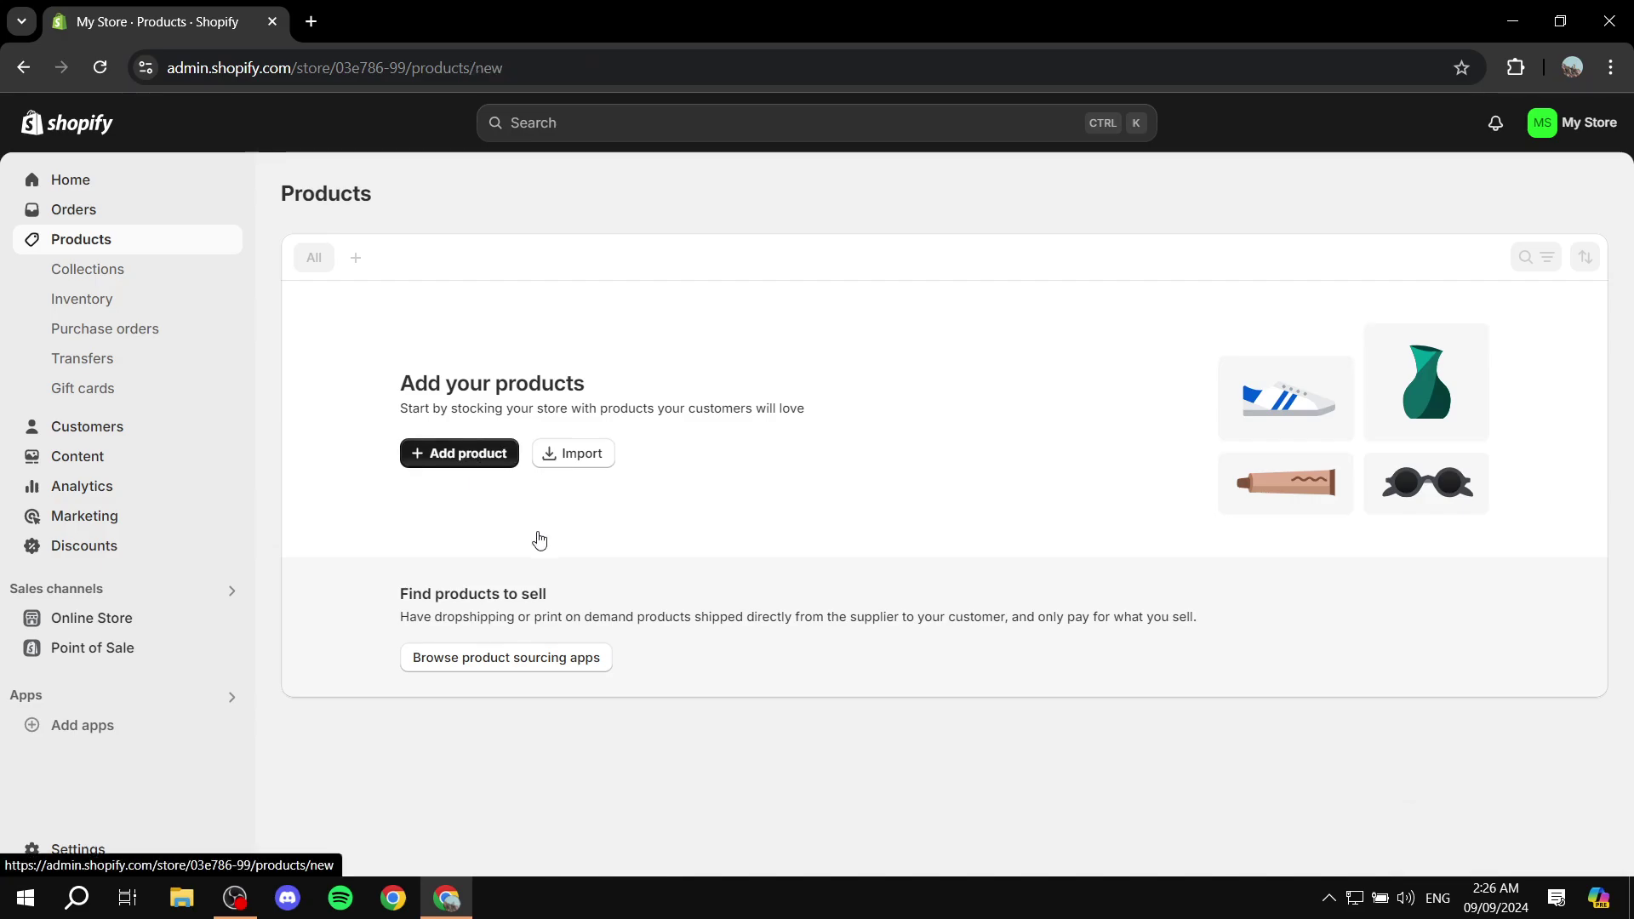
pyautogui.click(623, 293)
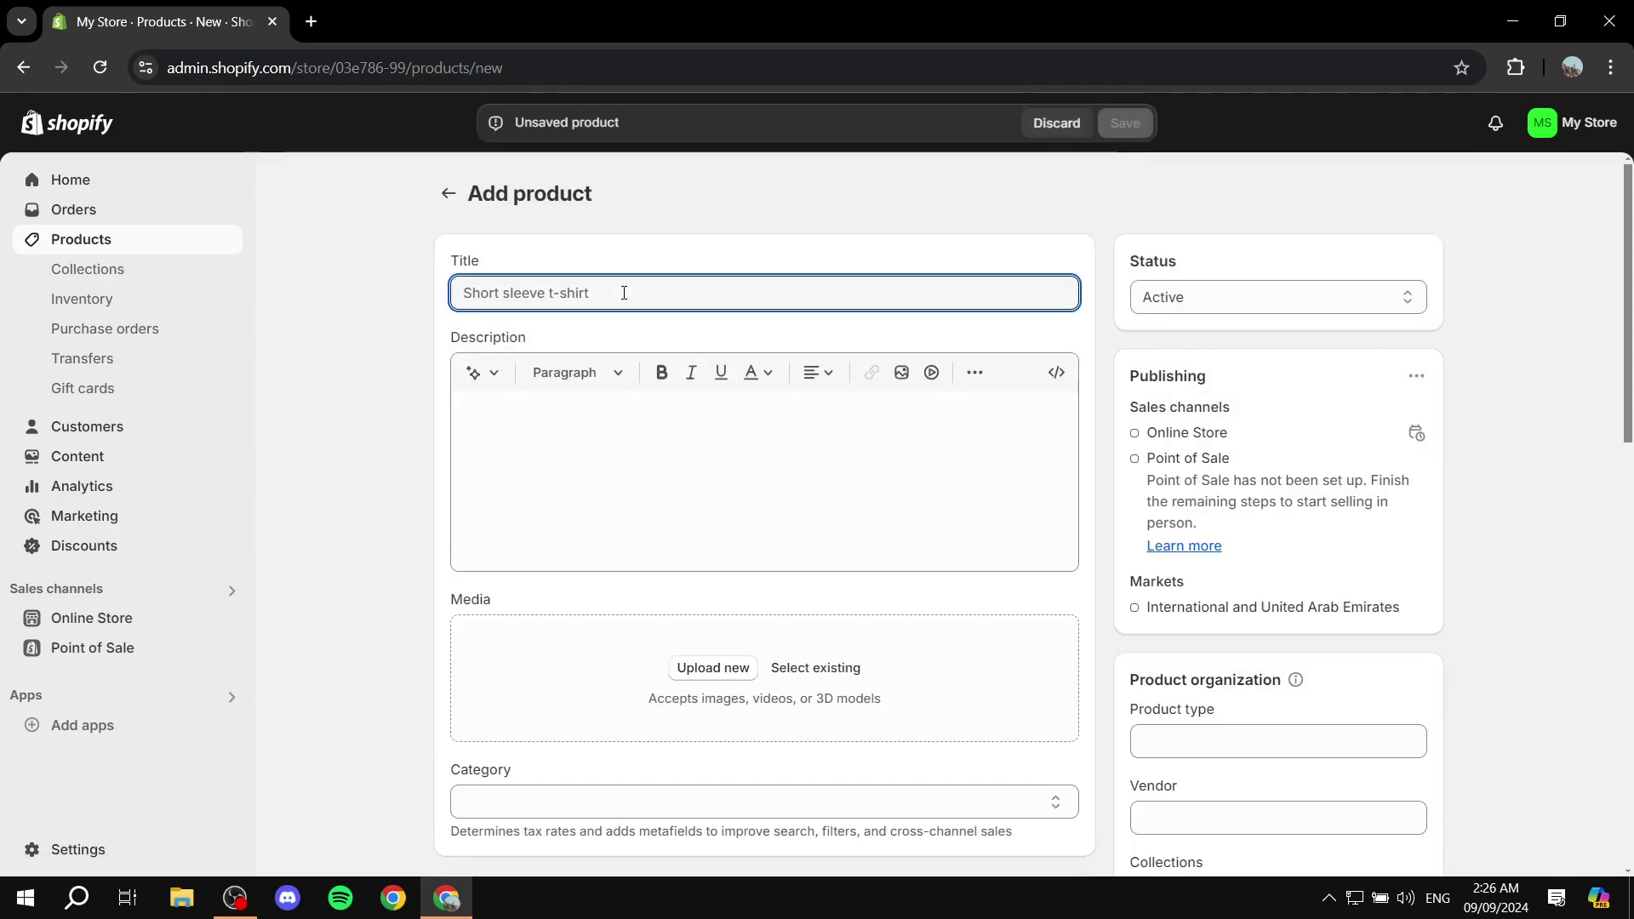
pyautogui.write('Test Shirt')
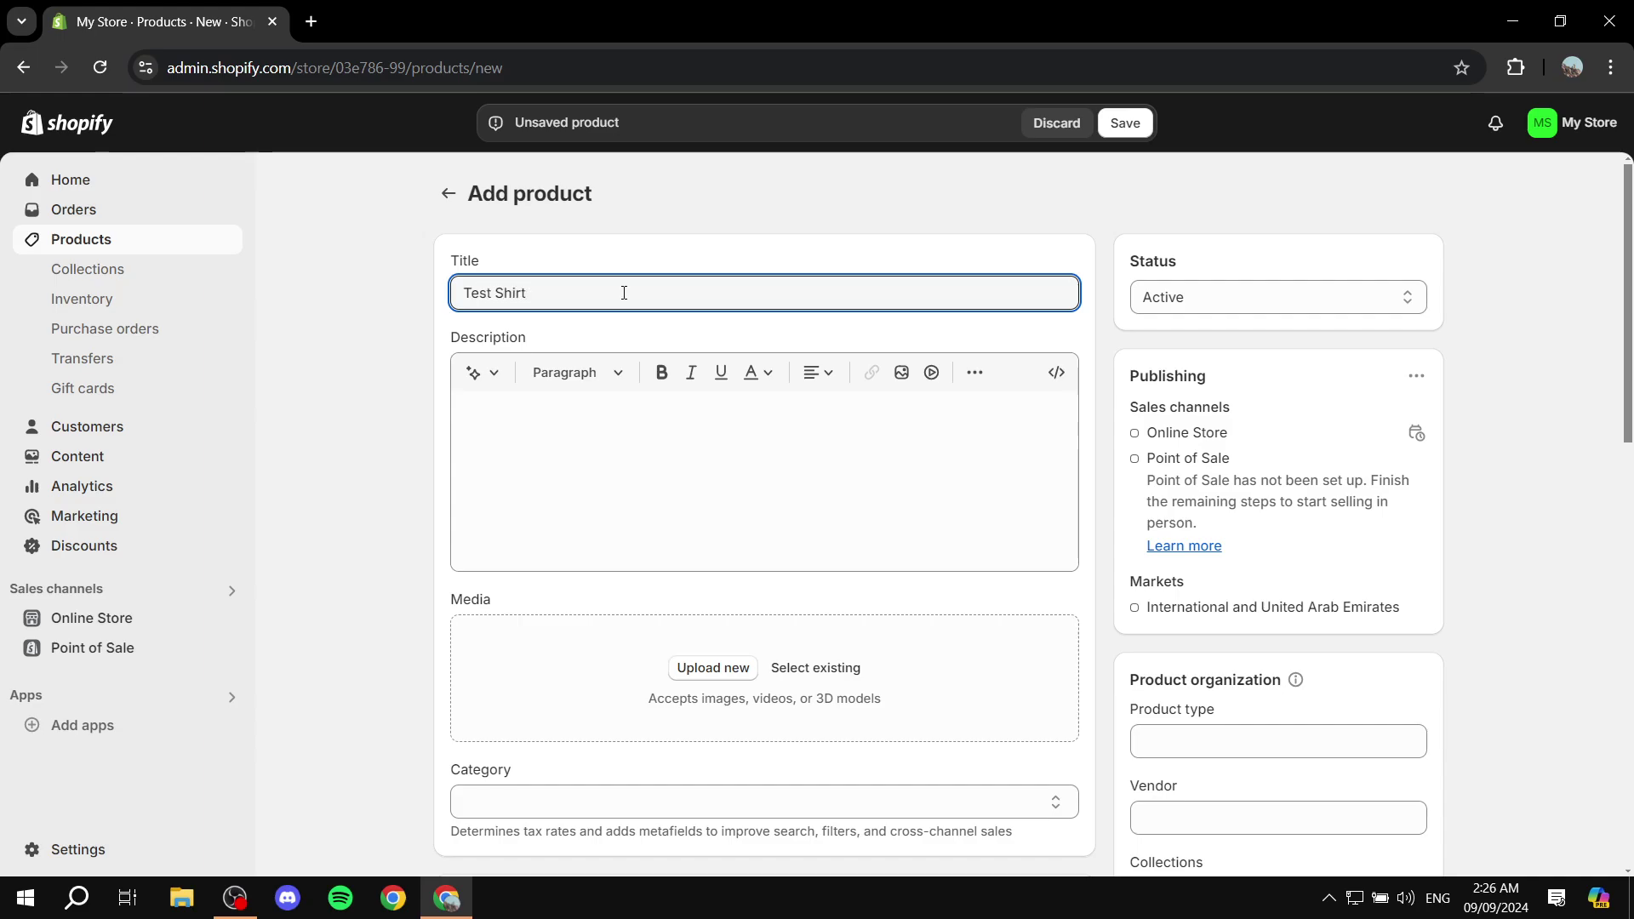
# Upload Tutorial.png as the product's media image
pyautogui.click(715, 667)
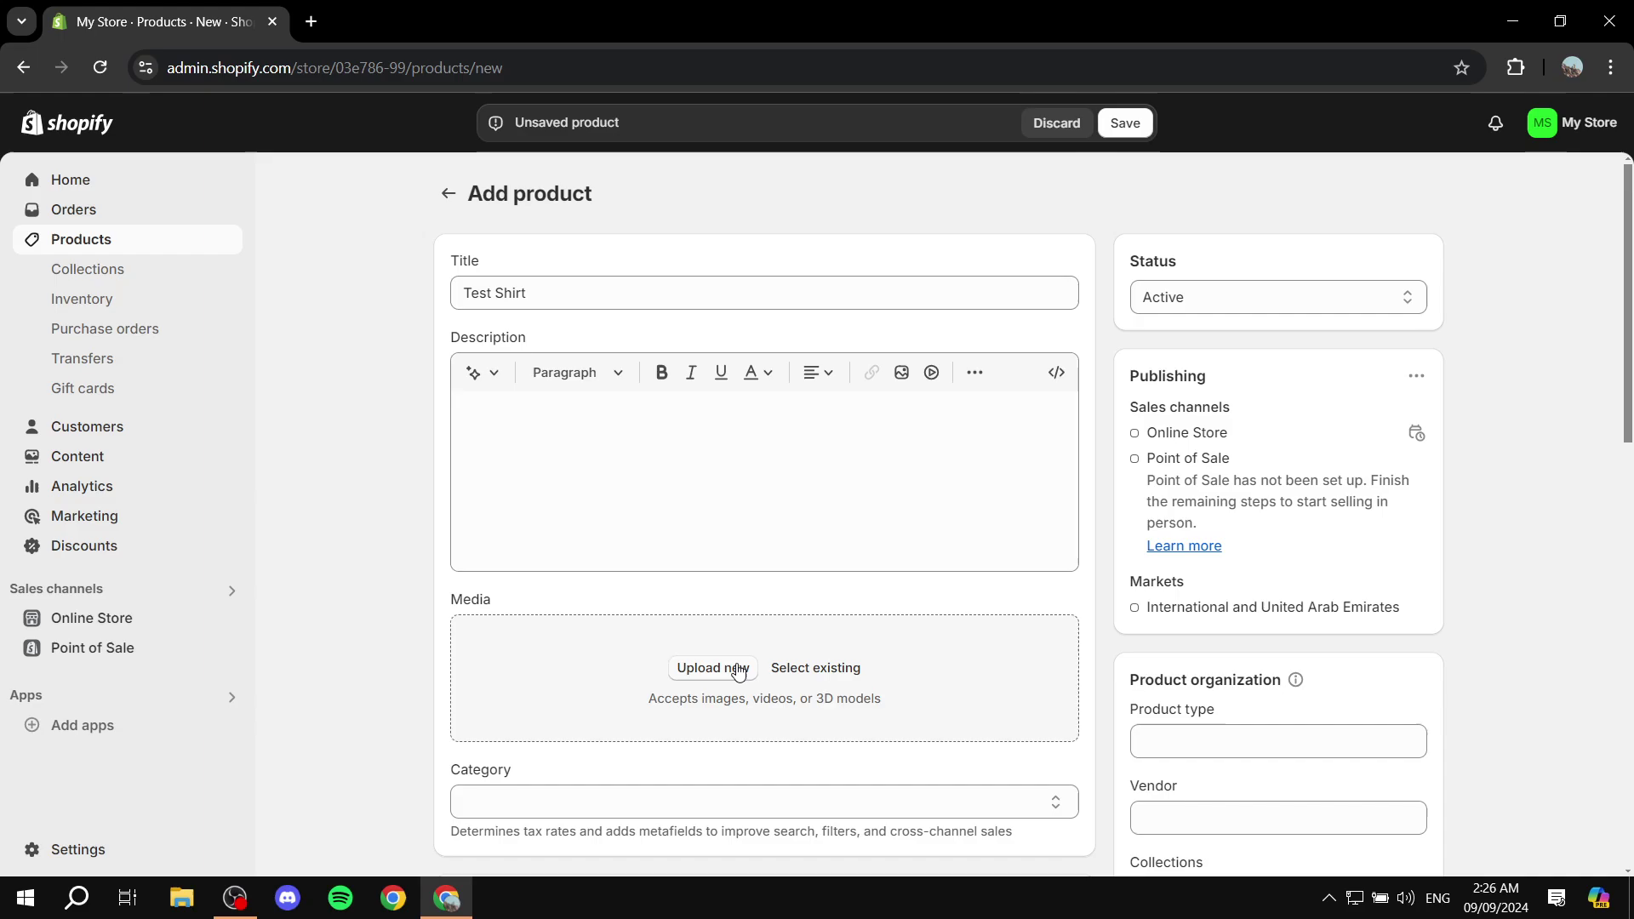
pyautogui.scroll(-2, 680, 393)
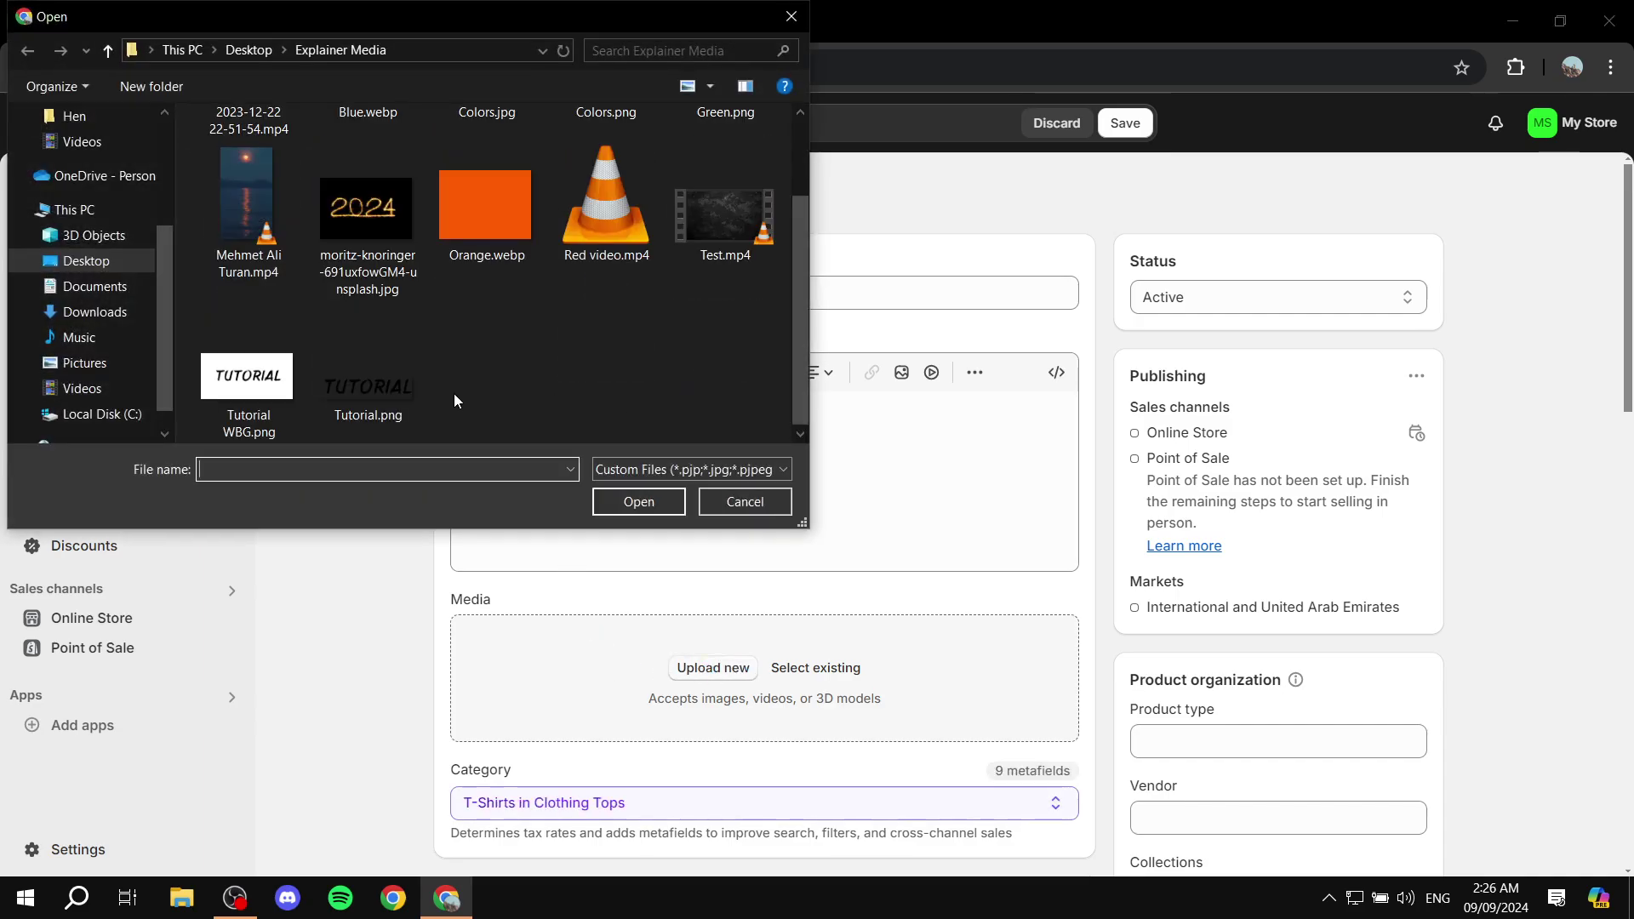
pyautogui.doubleClick(371, 380)
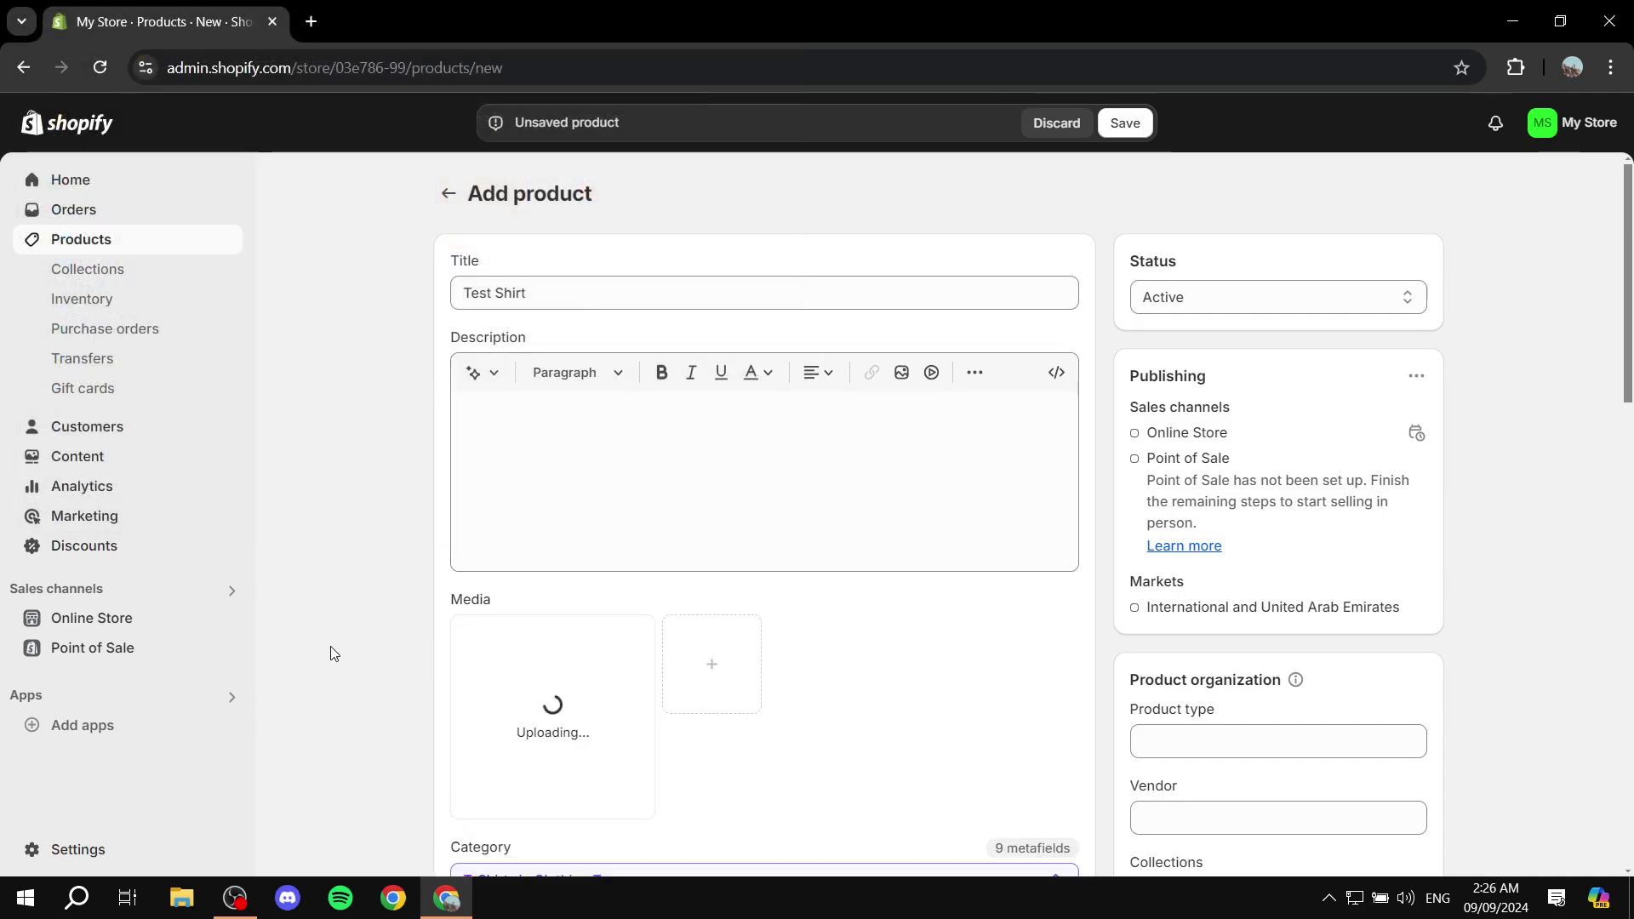
pyautogui.scroll(-2, 369, 427)
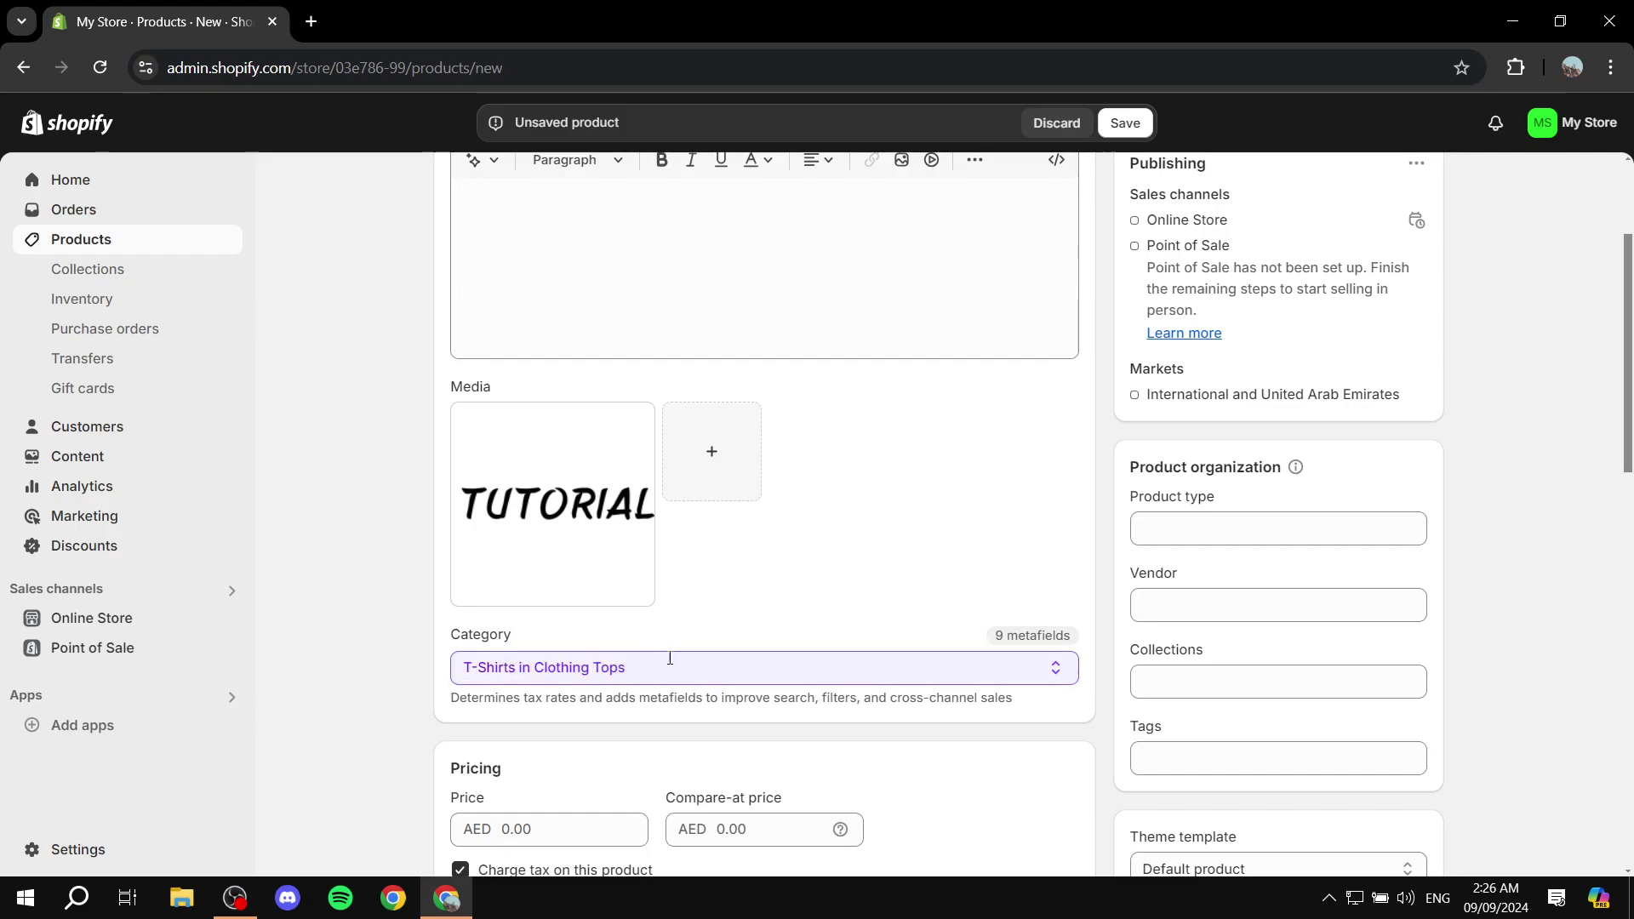
pyautogui.scroll(3, 744, 673)
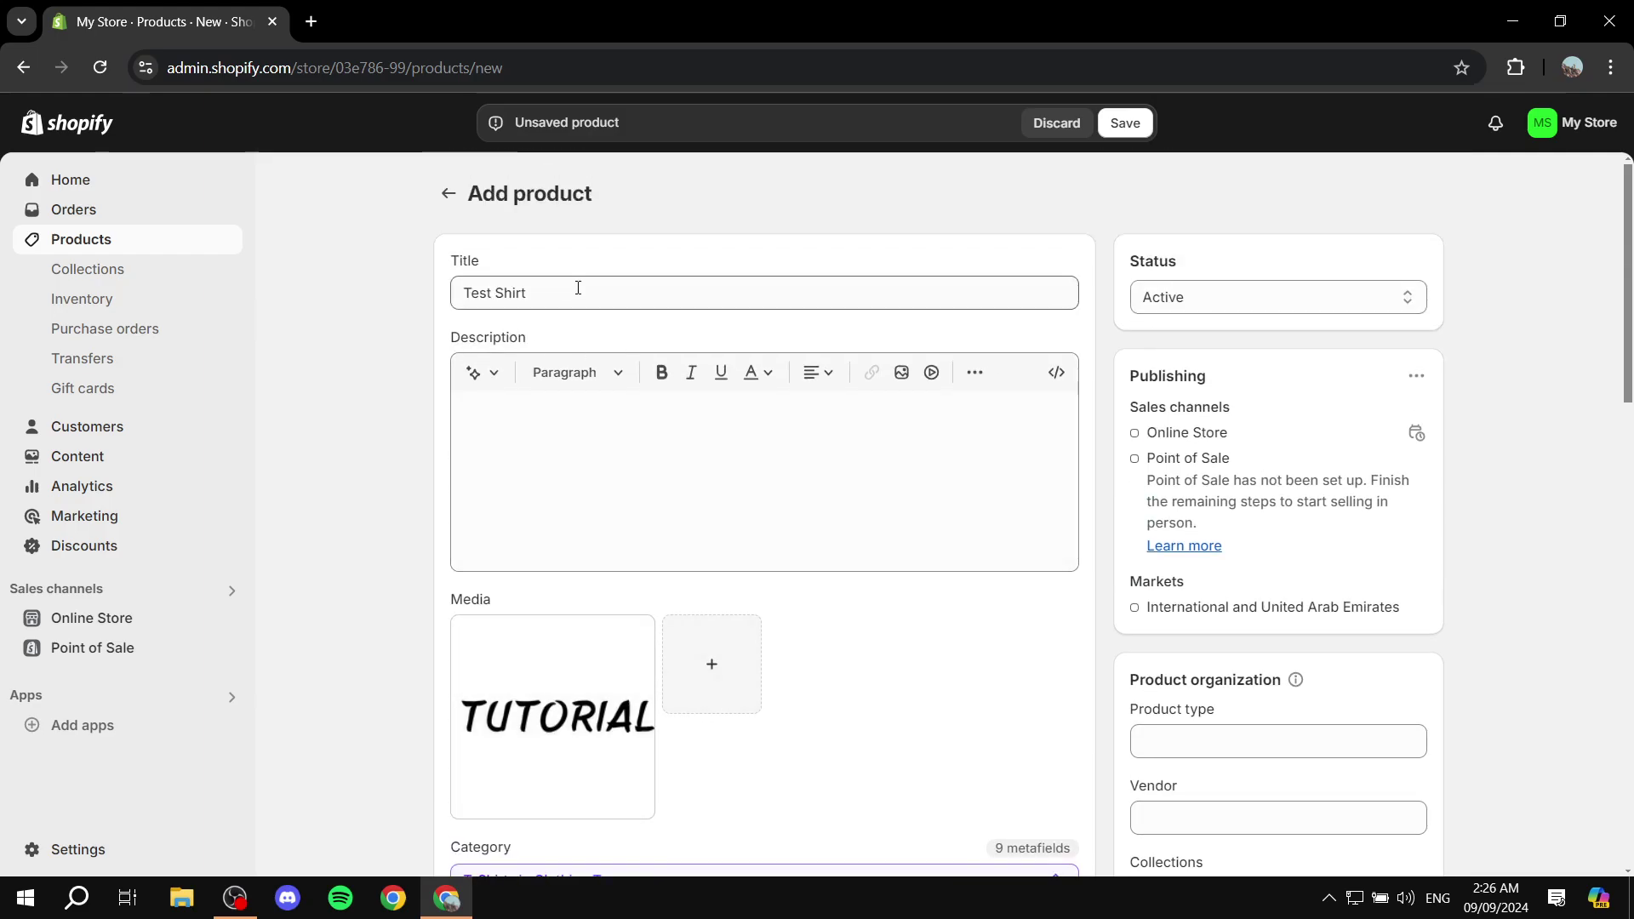
pyautogui.moveTo(569, 293); pyautogui.dragTo(494, 298)
pyautogui.click(602, 297)
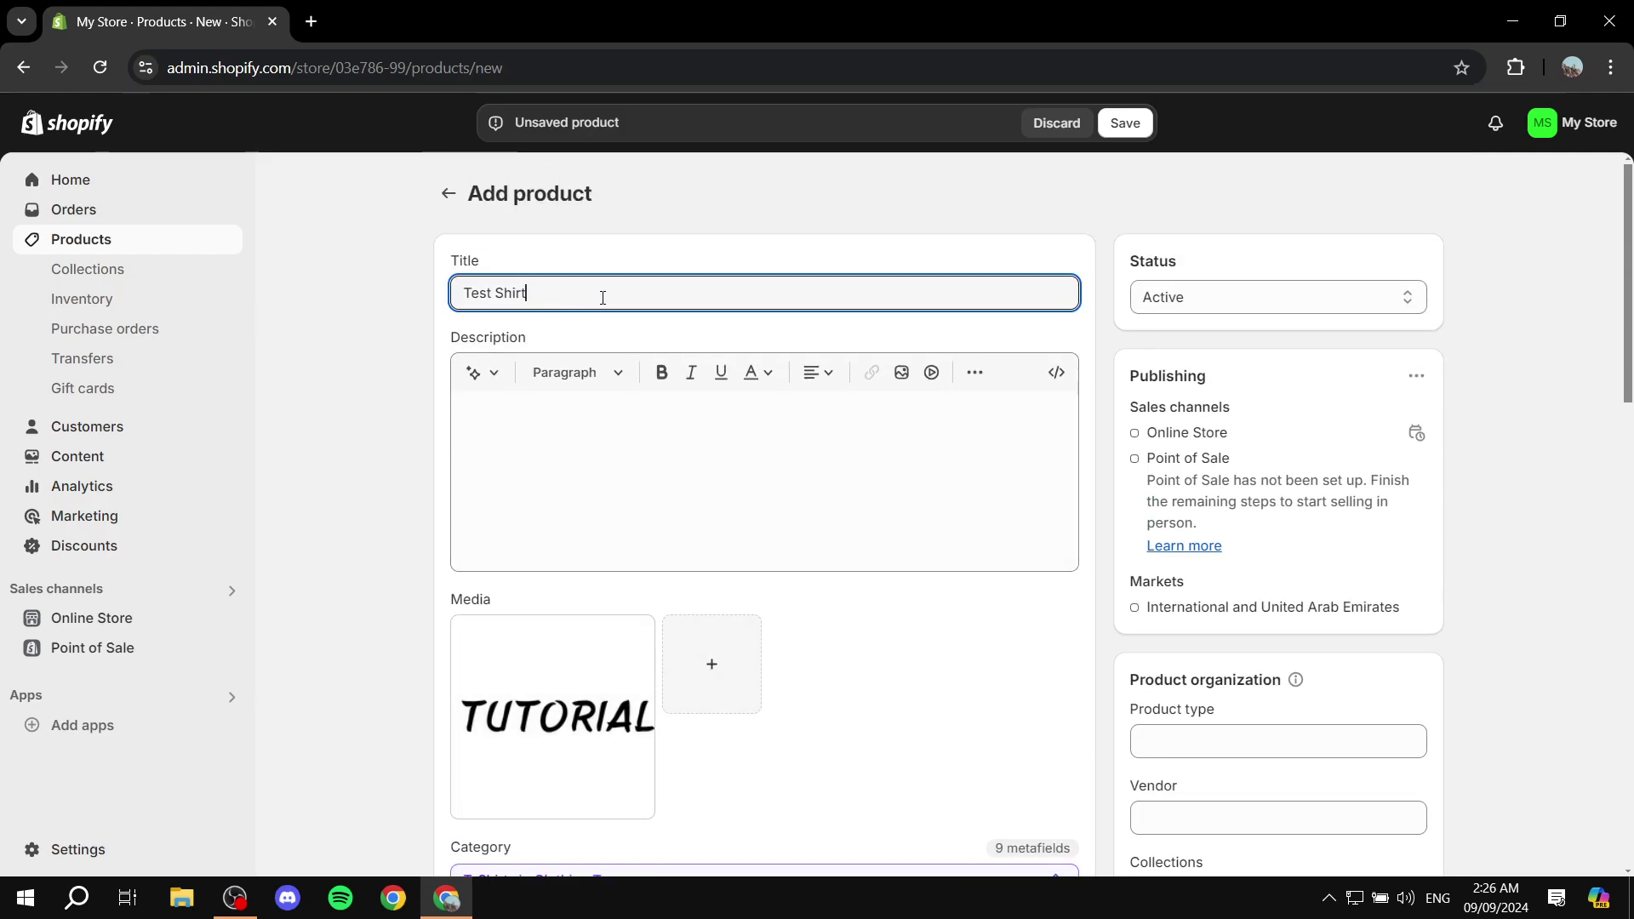
pyautogui.scroll(-3, 358, 473)
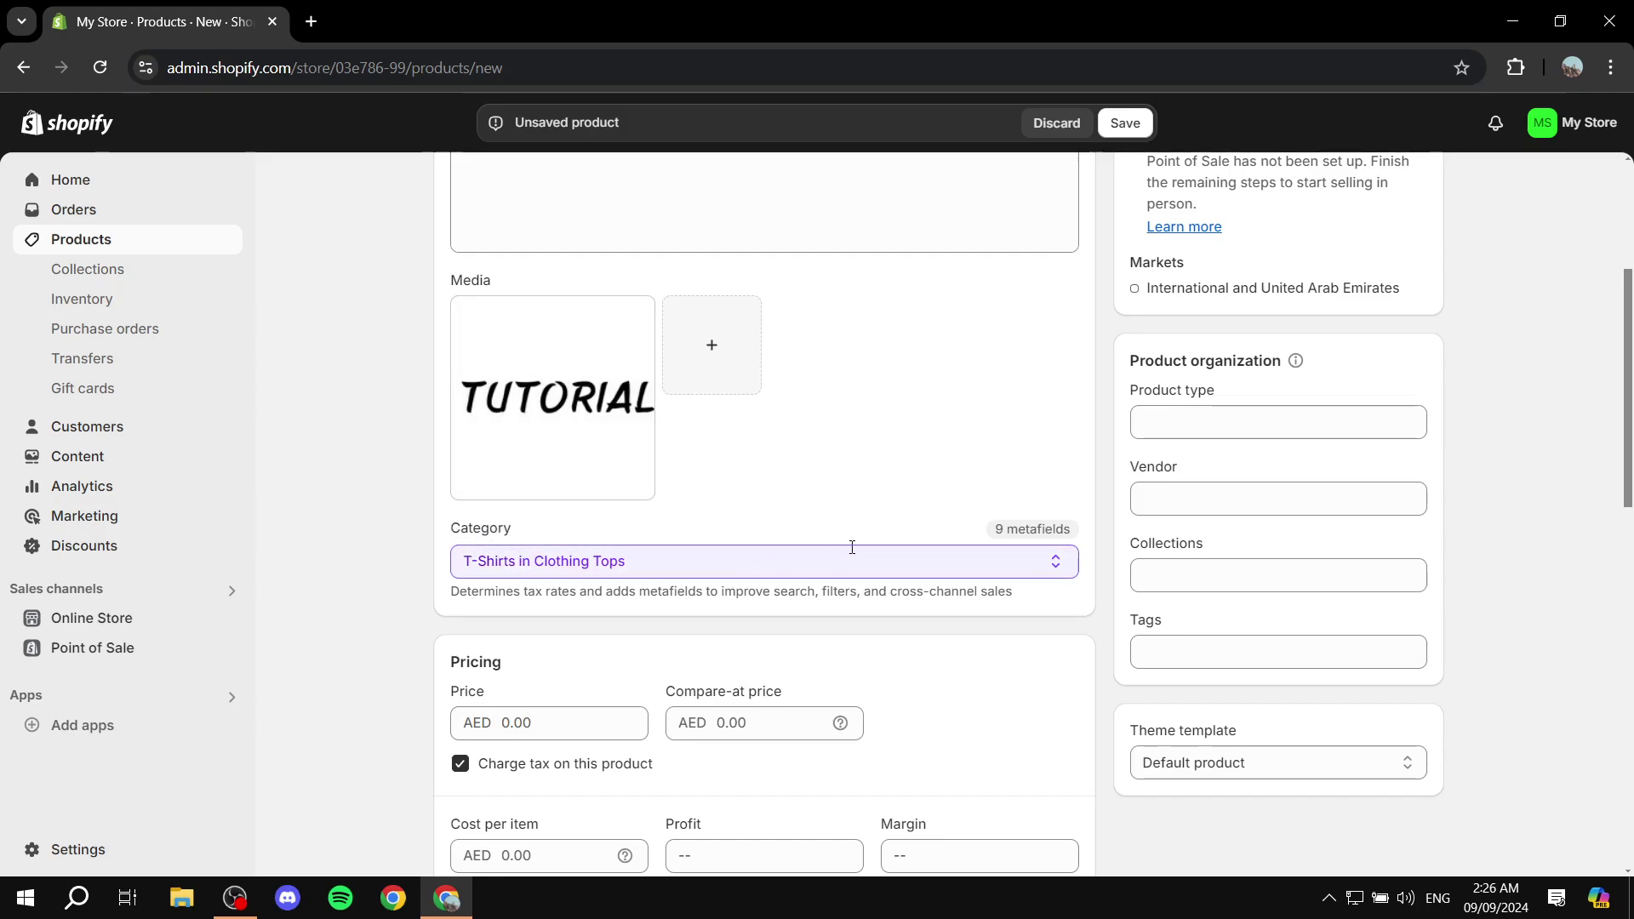
# Set the product price to AED 124.00
pyautogui.click(571, 725)
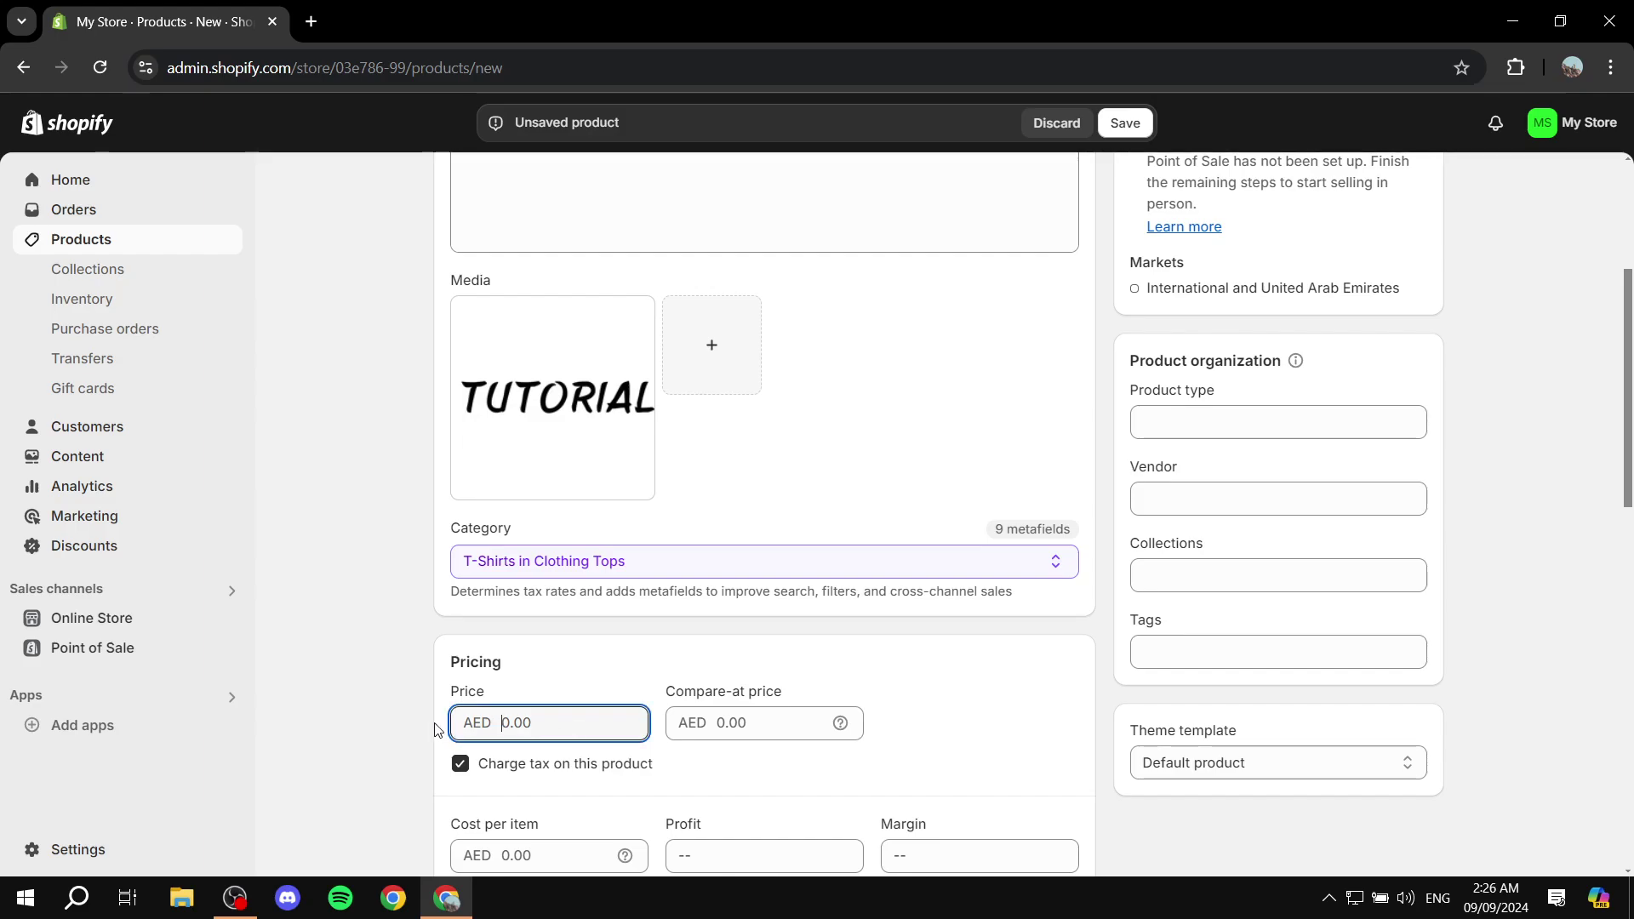
pyautogui.write('124')
pyautogui.click(412, 669)
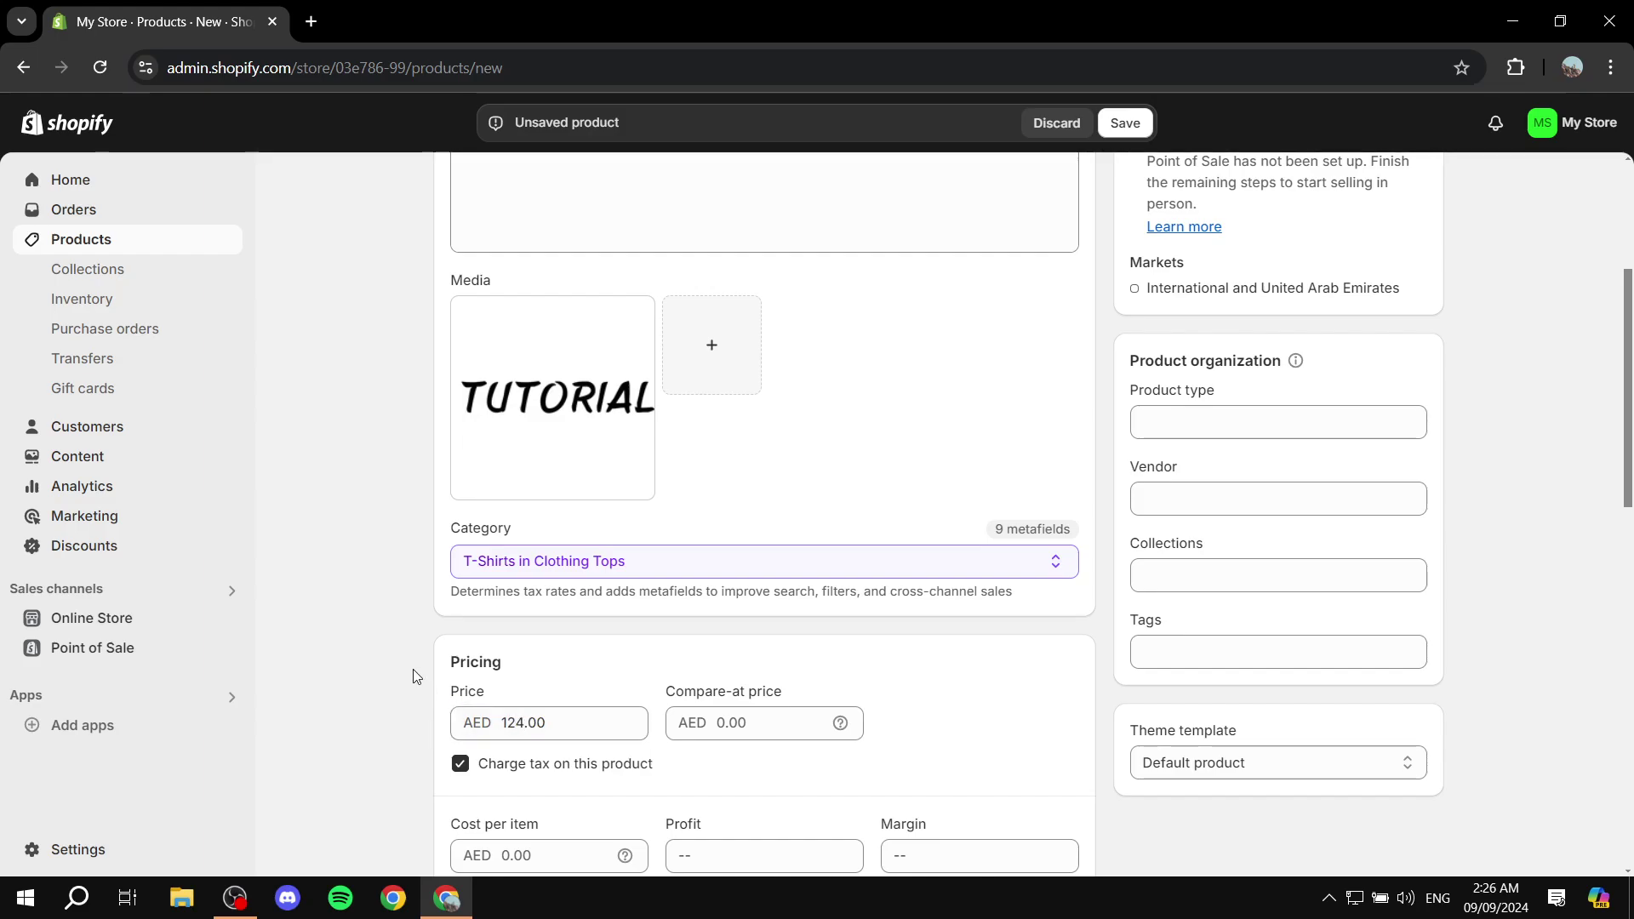
pyautogui.scroll(-8, 412, 669)
pyautogui.scroll(-5, 859, 553)
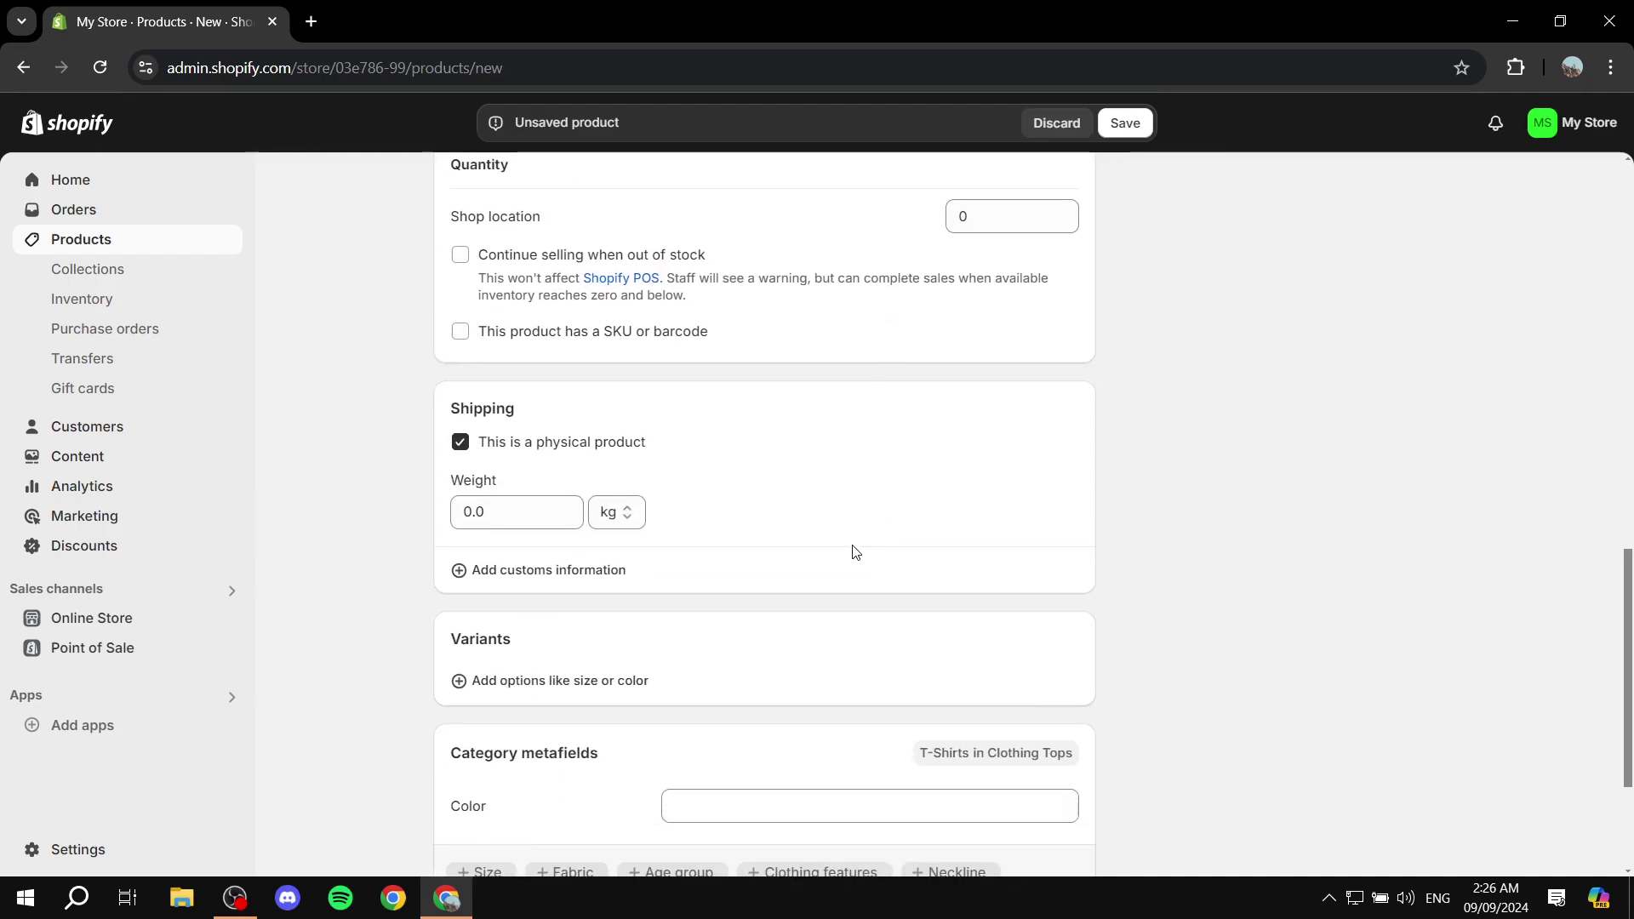
pyautogui.moveTo(446, 553); pyautogui.dragTo(626, 538)
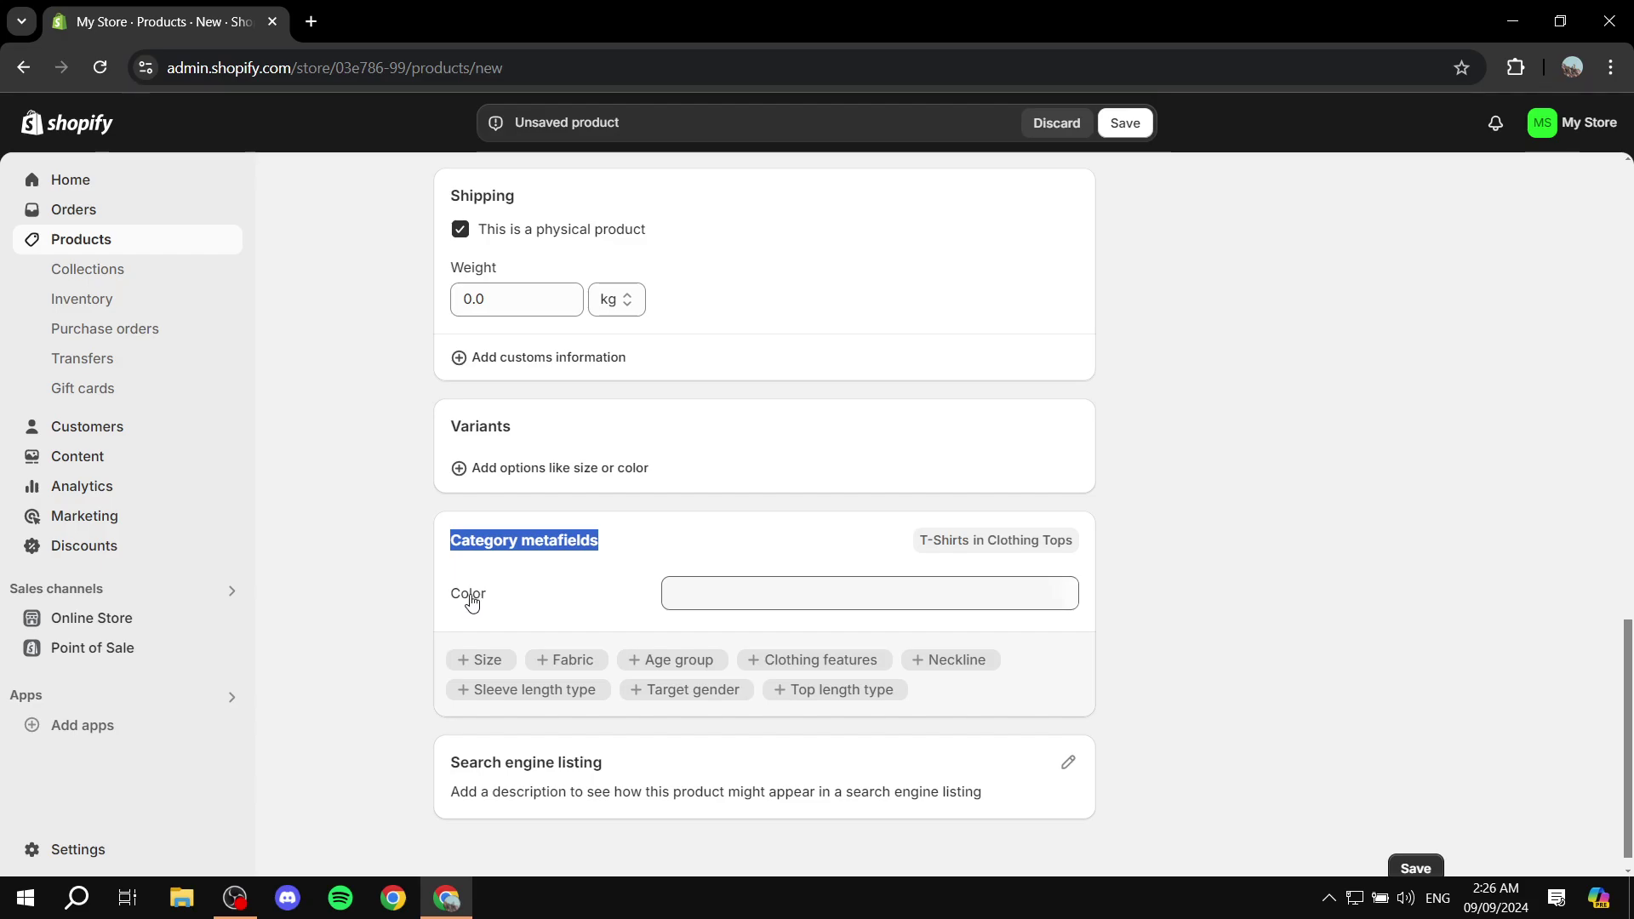
pyautogui.click(1297, 467)
pyautogui.scroll(8, 1267, 485)
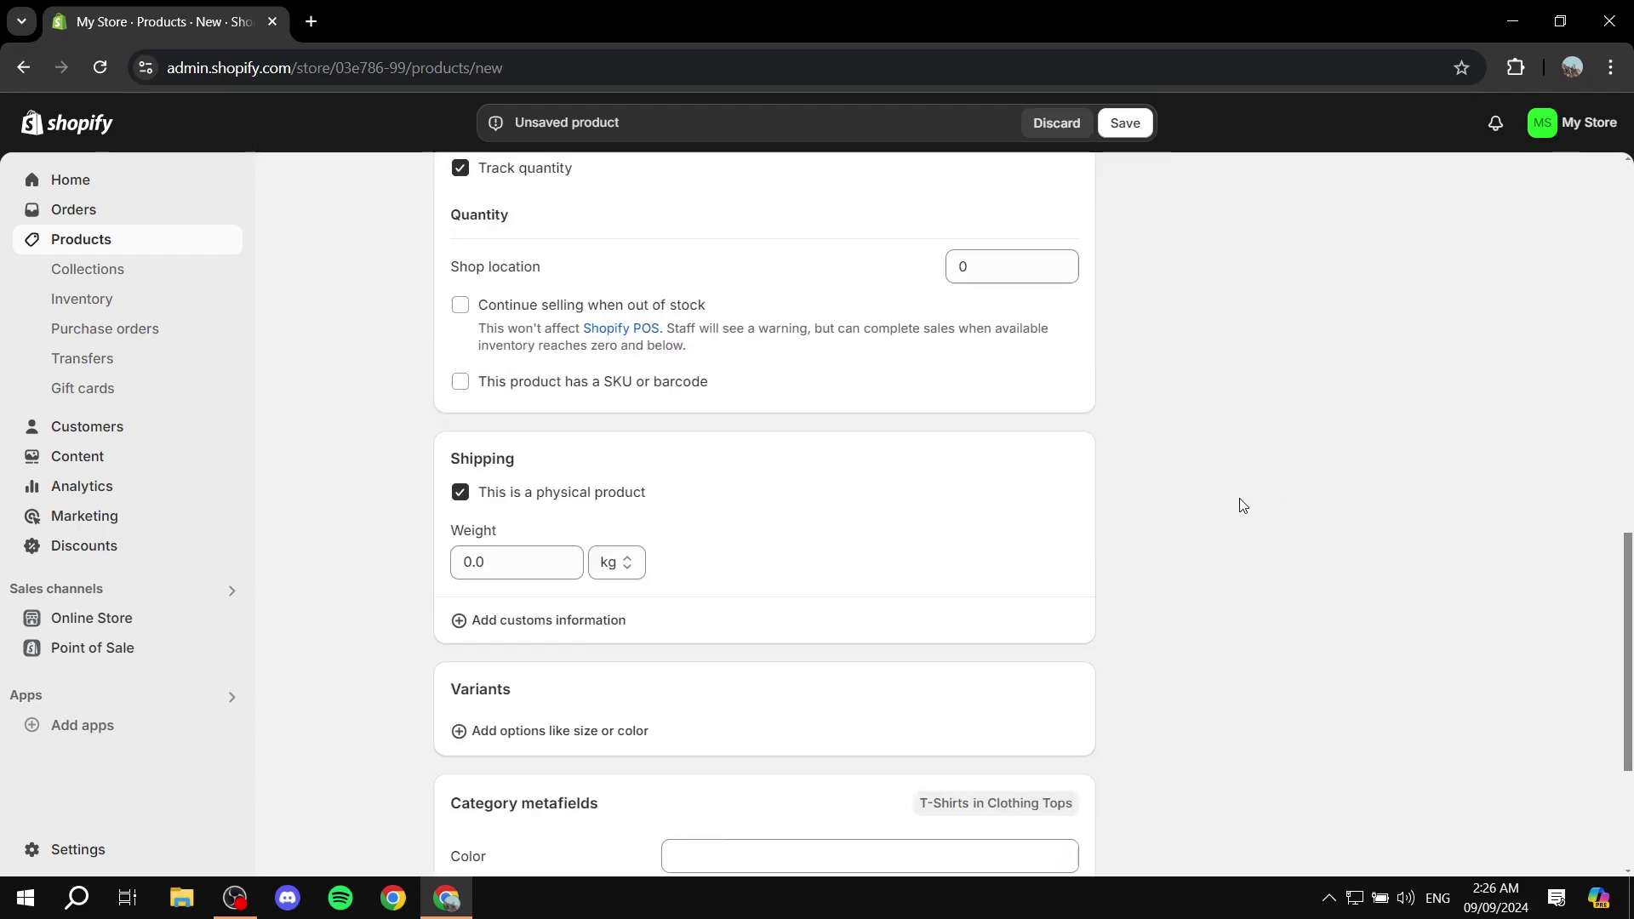
pyautogui.scroll(-1, 766, 595)
# Set the shop location stock quantity to 124
pyautogui.click(991, 640)
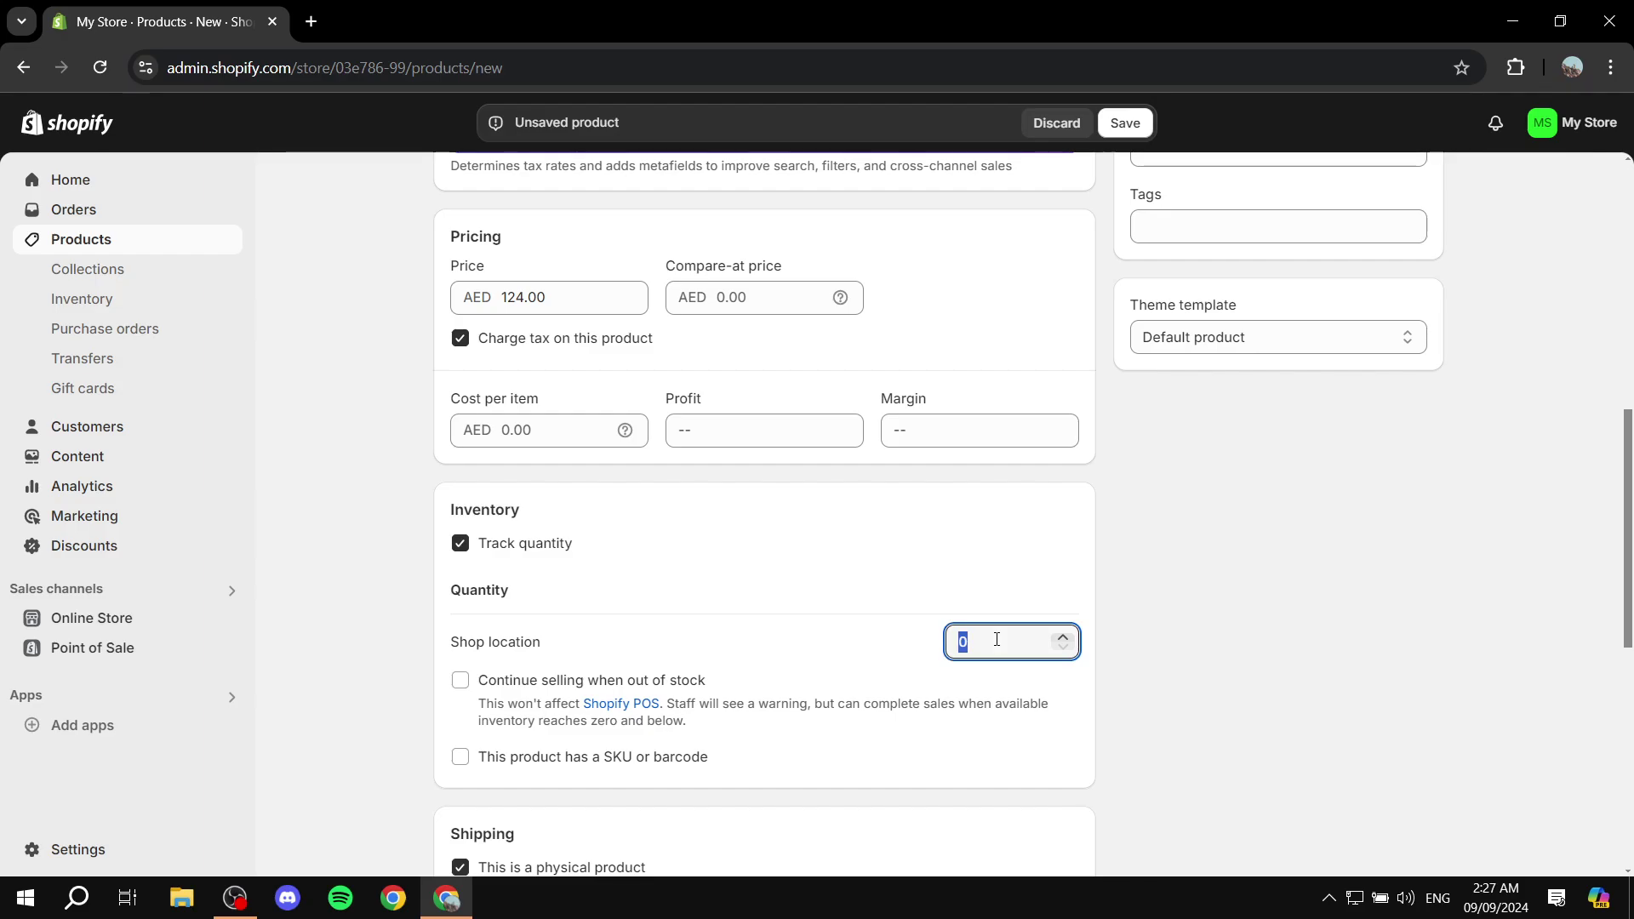
pyautogui.write('124')
pyautogui.click(1230, 597)
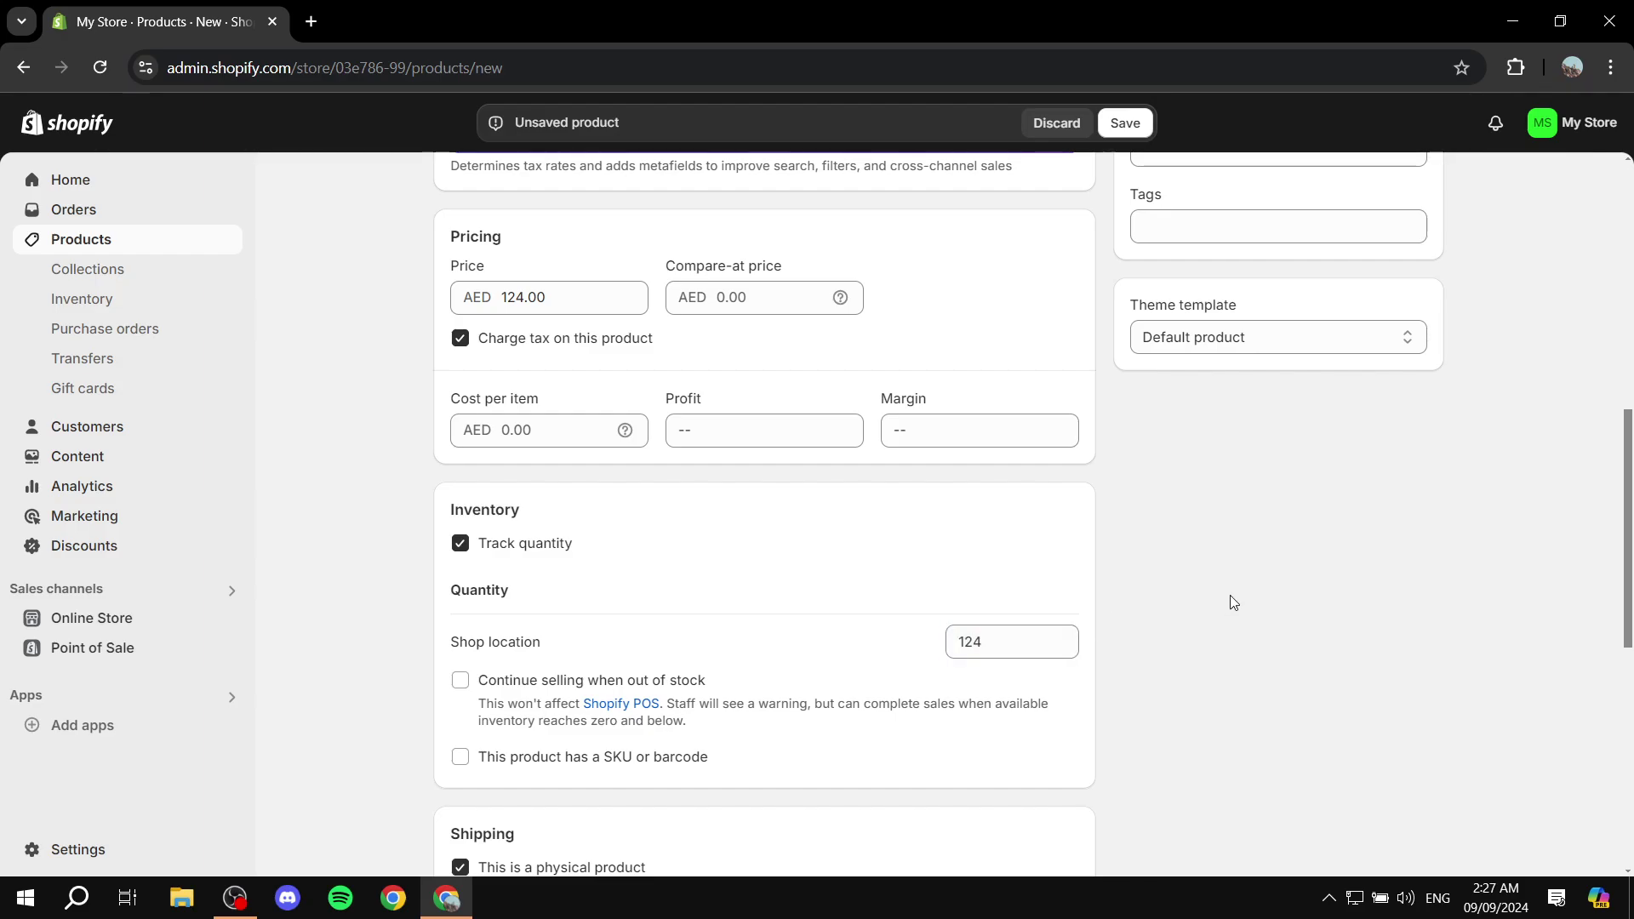
pyautogui.scroll(1, 700, 300)
pyautogui.scroll(-5, 700, 300)
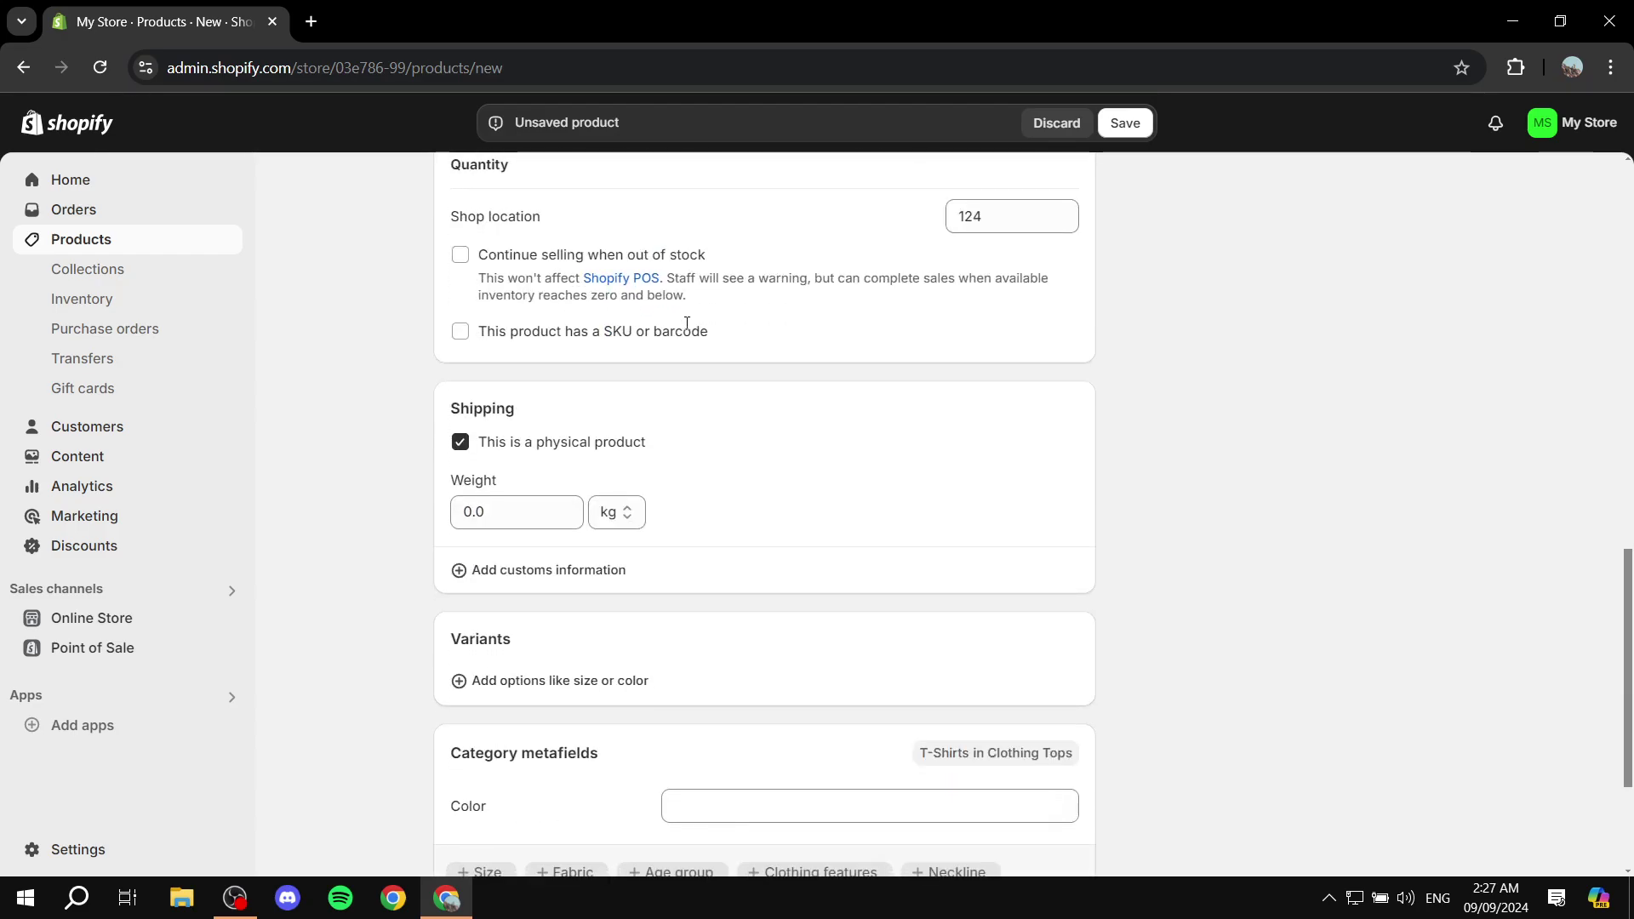
pyautogui.scroll(-2, 771, 292)
pyautogui.scroll(-1, 708, 408)
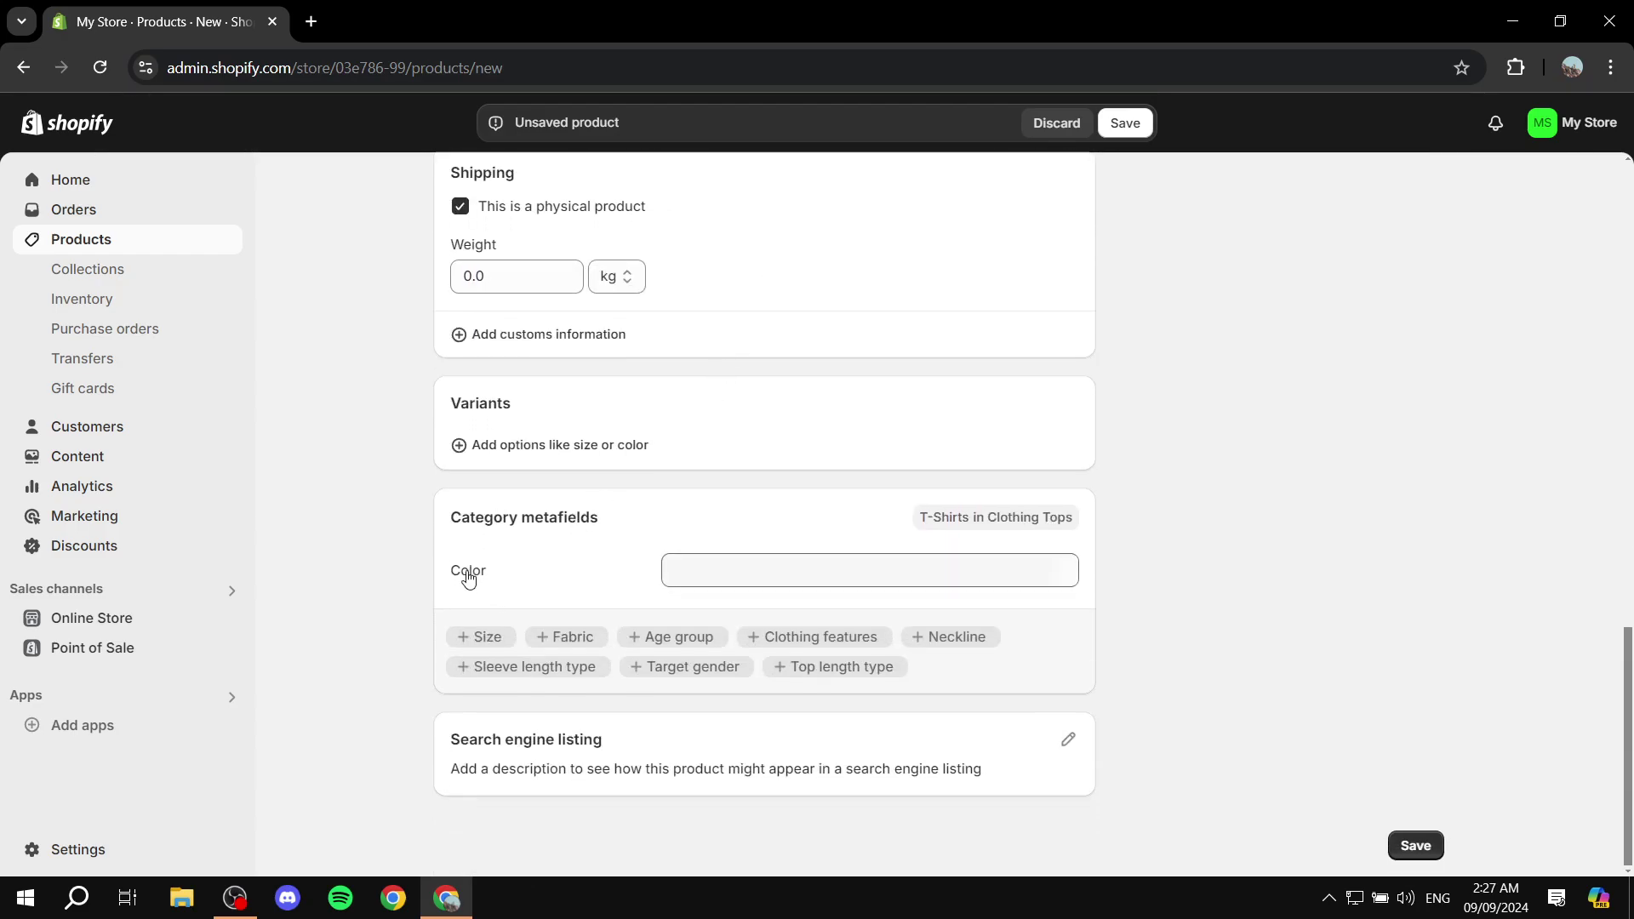
# Add Gray, Black and White to the Color metafield, then start adding a variant option
pyautogui.click(779, 573)
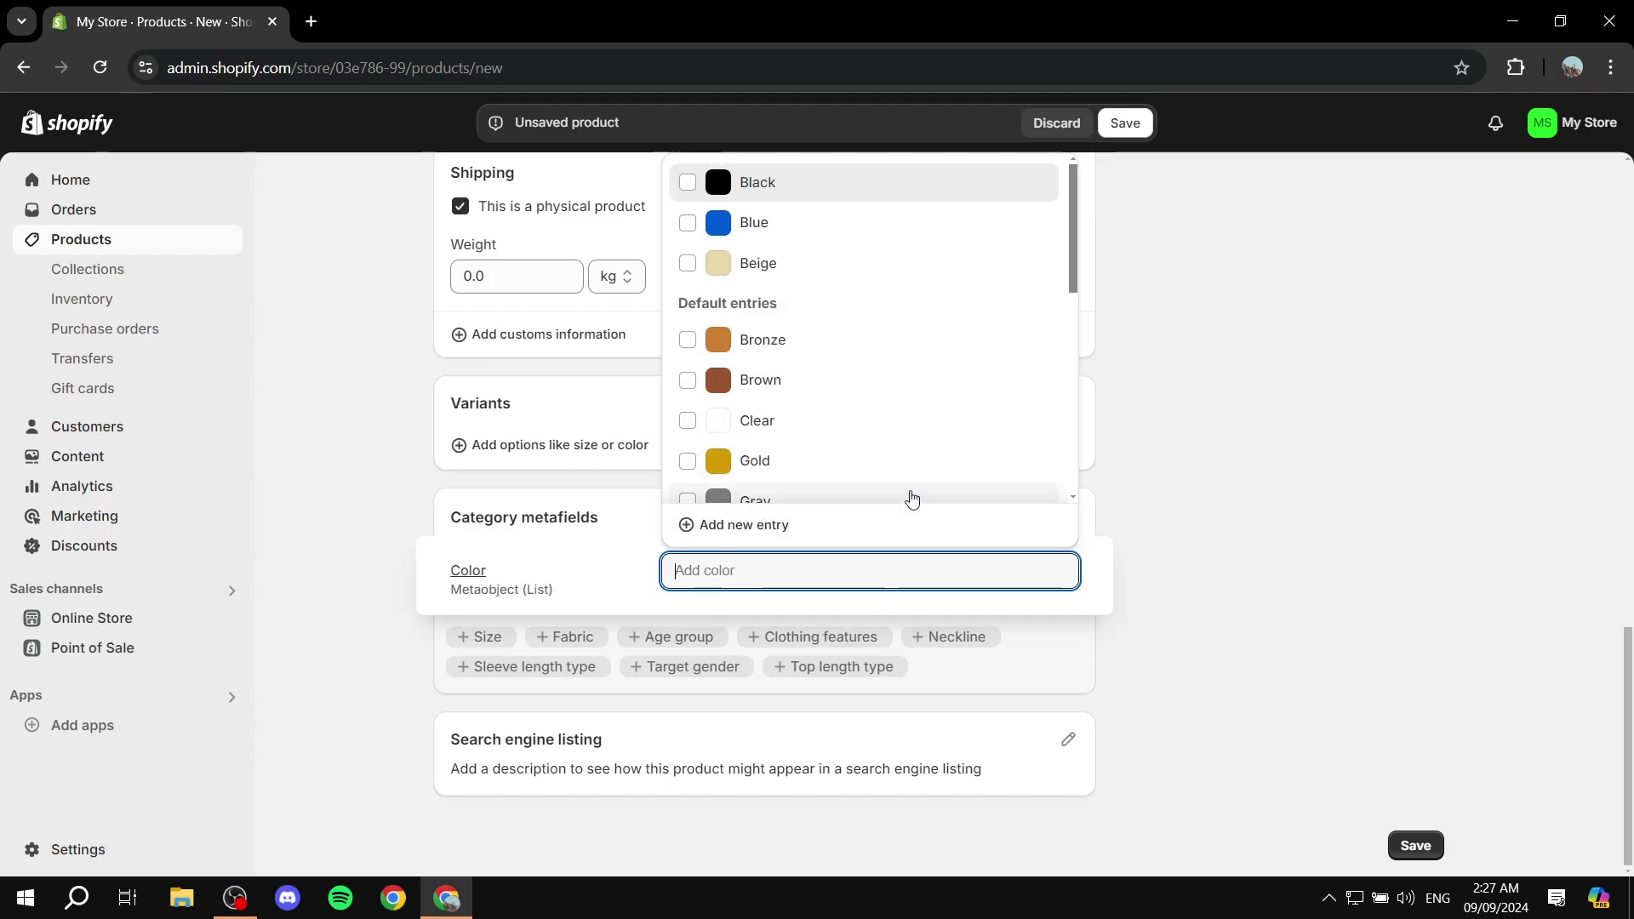
pyautogui.scroll(3, 1144, 383)
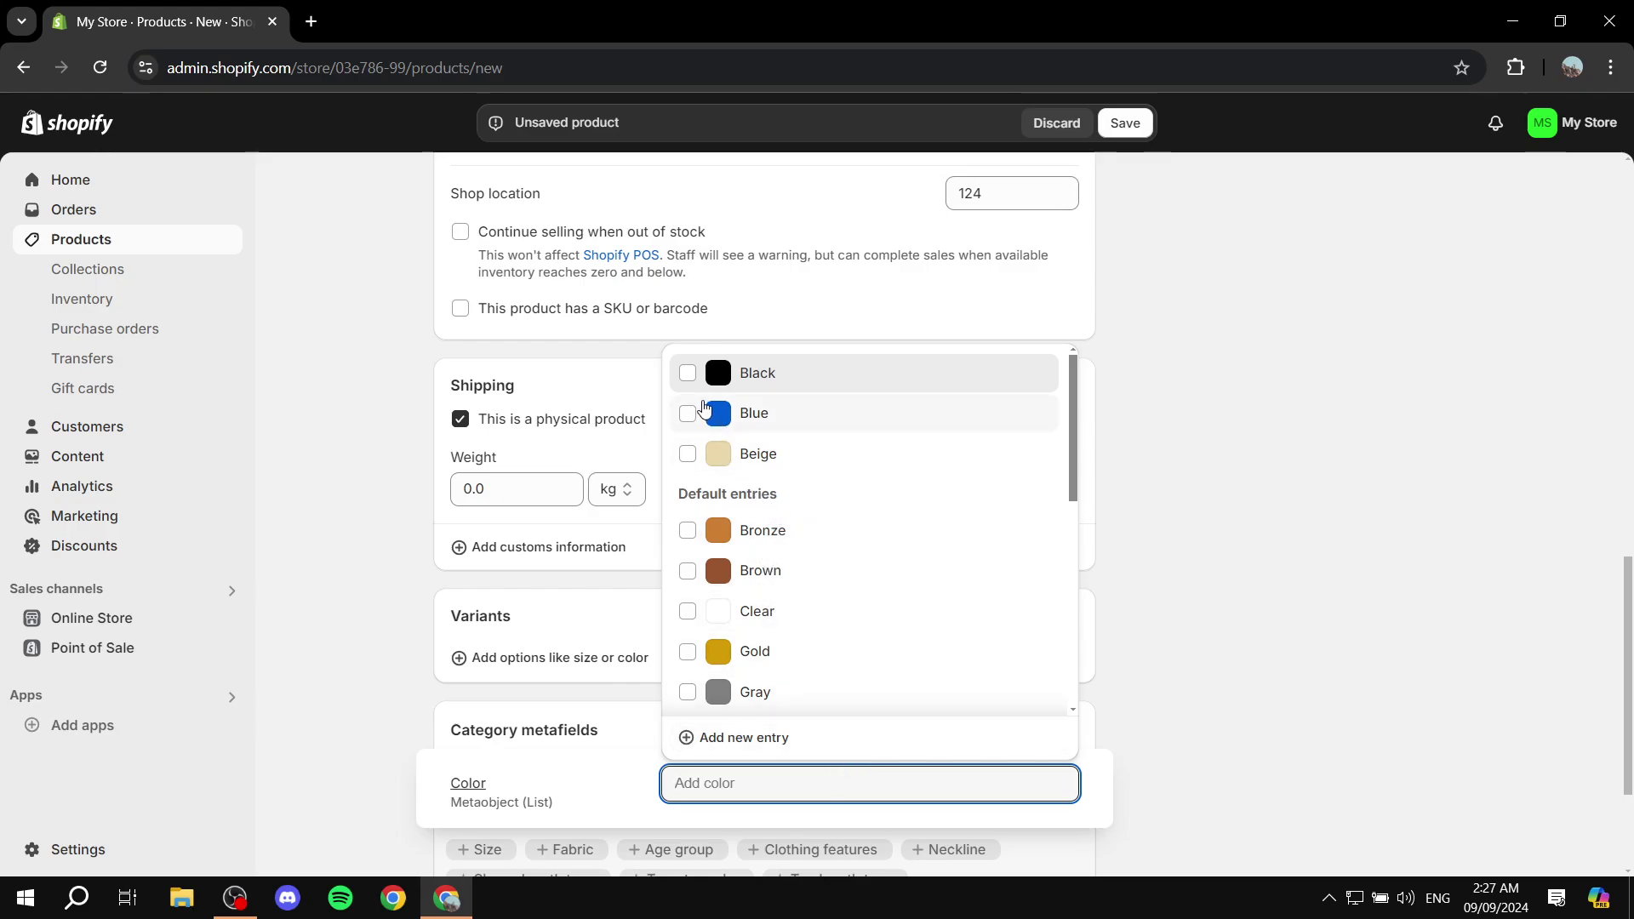
pyautogui.click(685, 696)
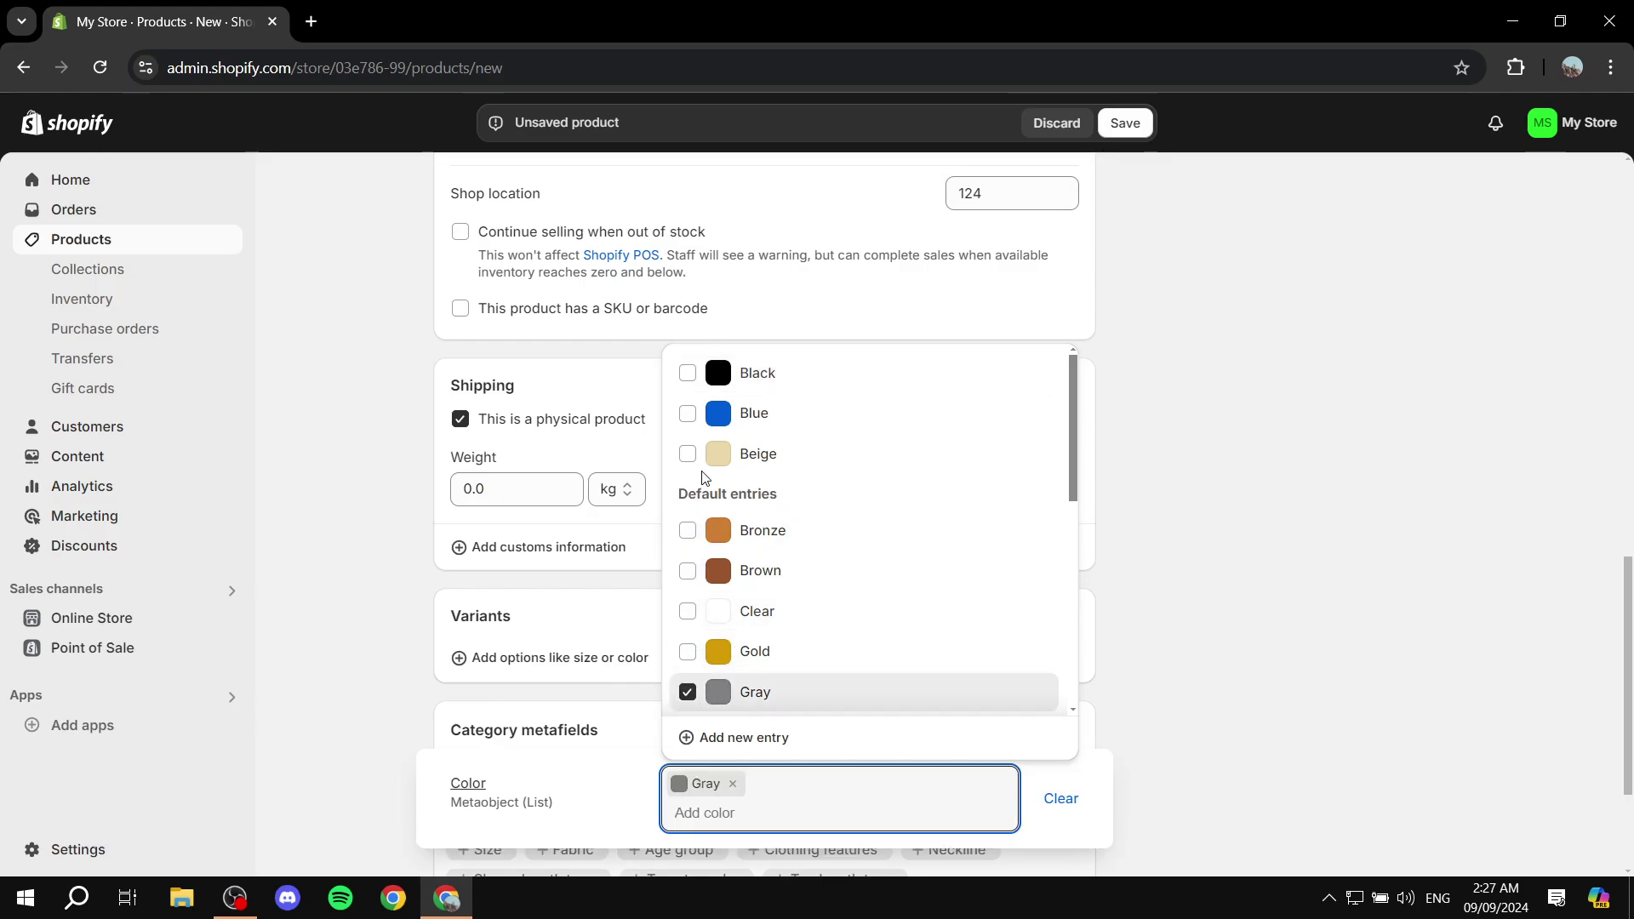
pyautogui.click(689, 375)
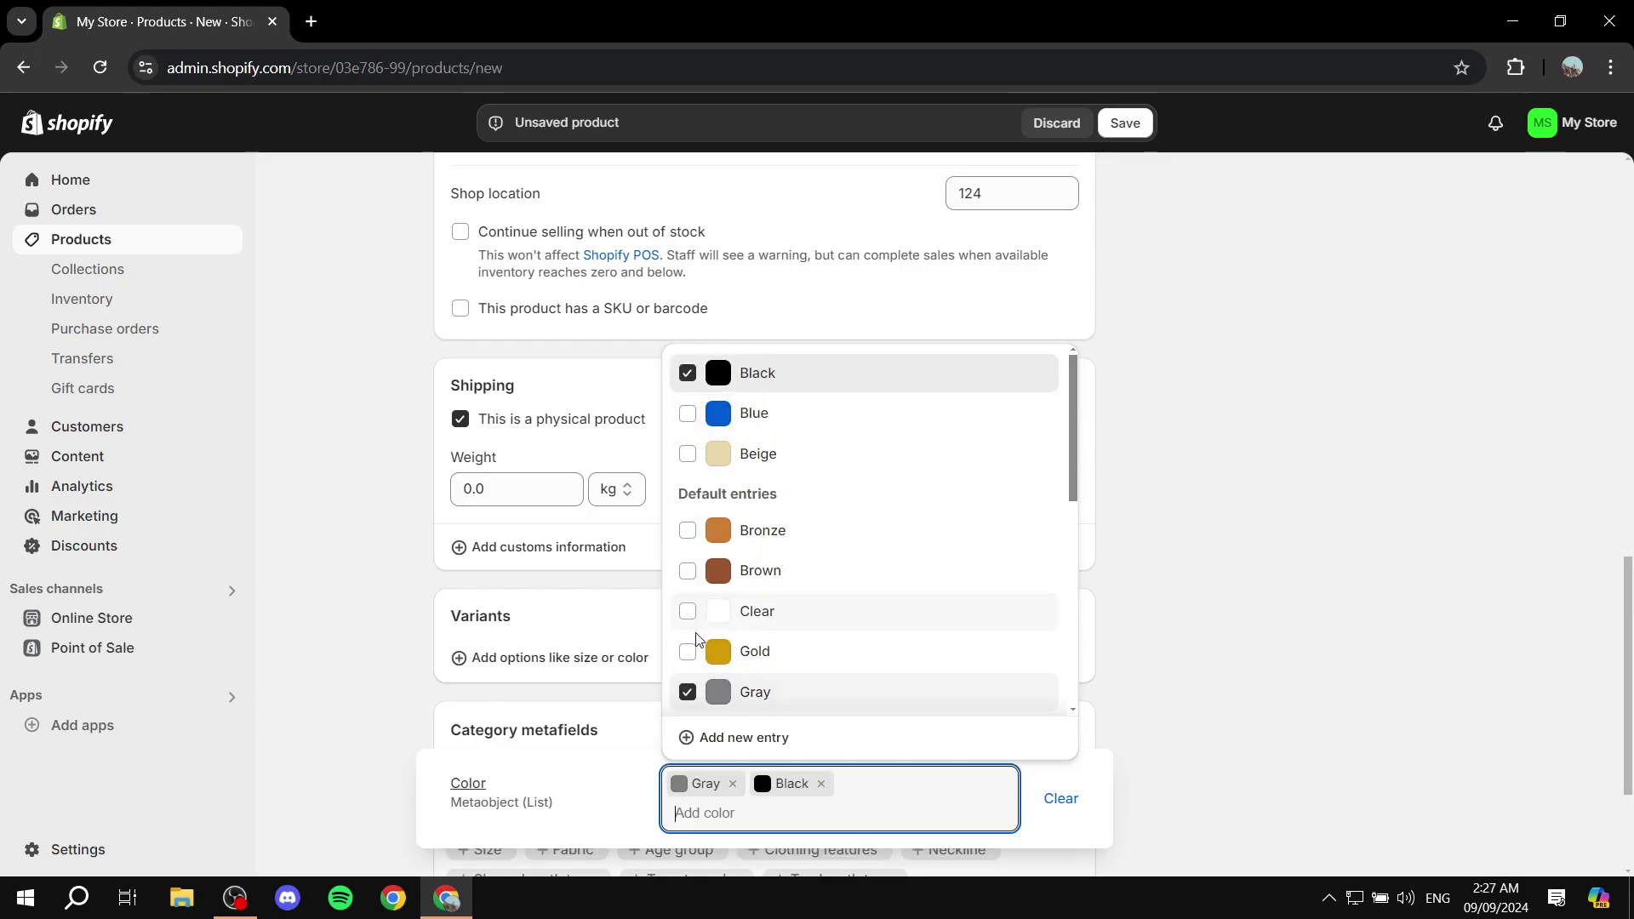
pyautogui.write('white')
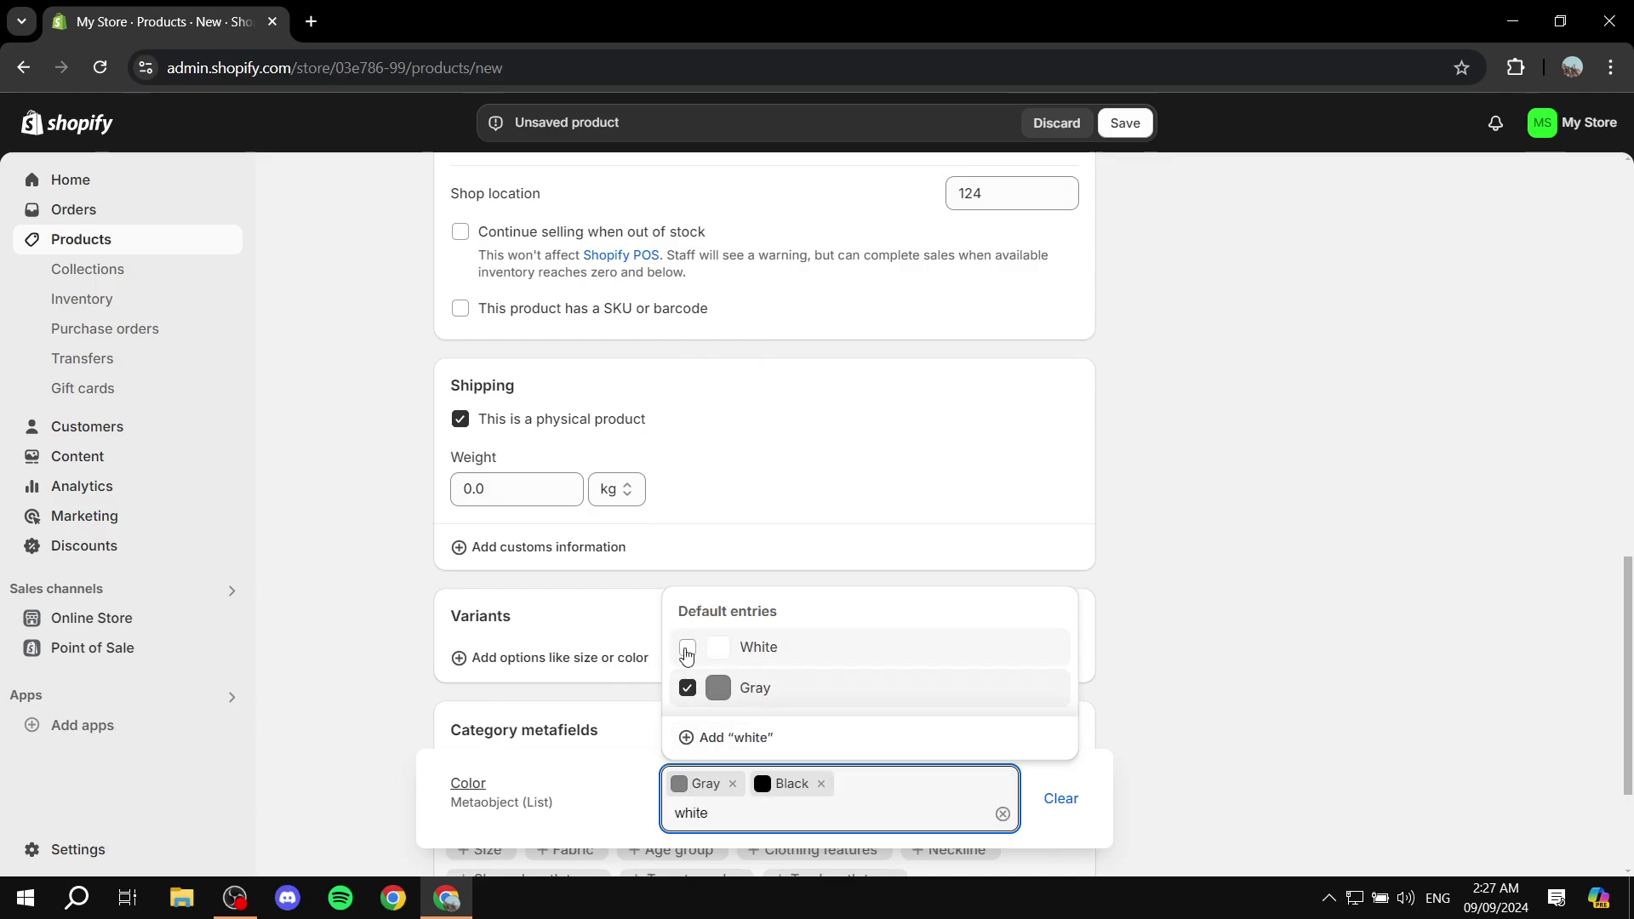
pyautogui.click(688, 648)
pyautogui.click(1322, 652)
pyautogui.scroll(-1, 1271, 652)
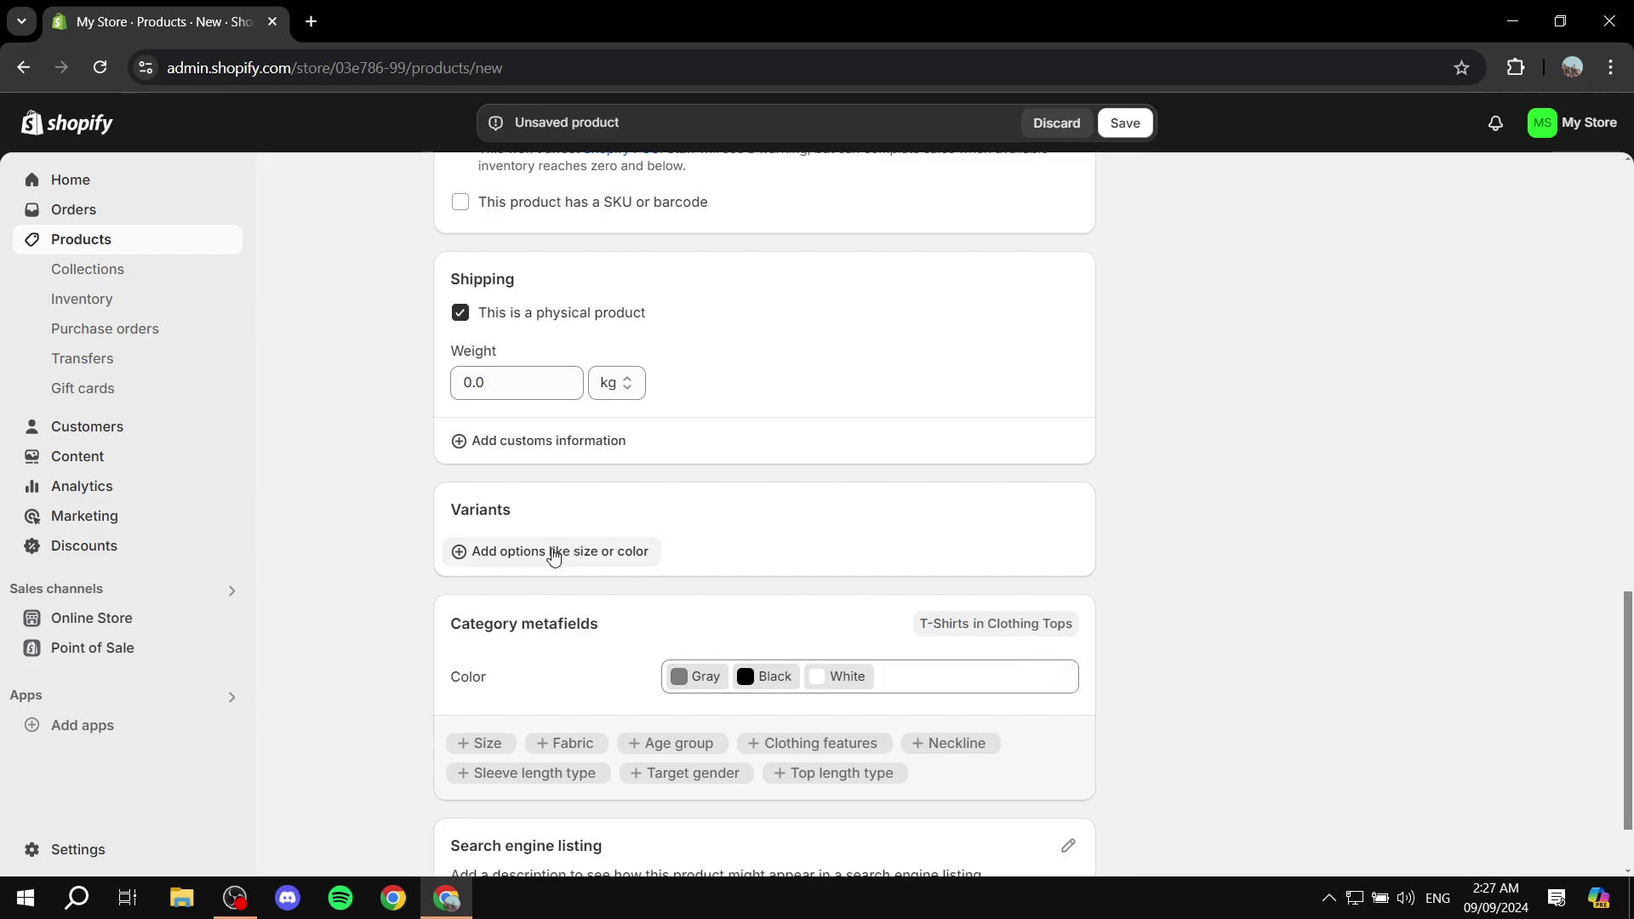
pyautogui.click(524, 562)
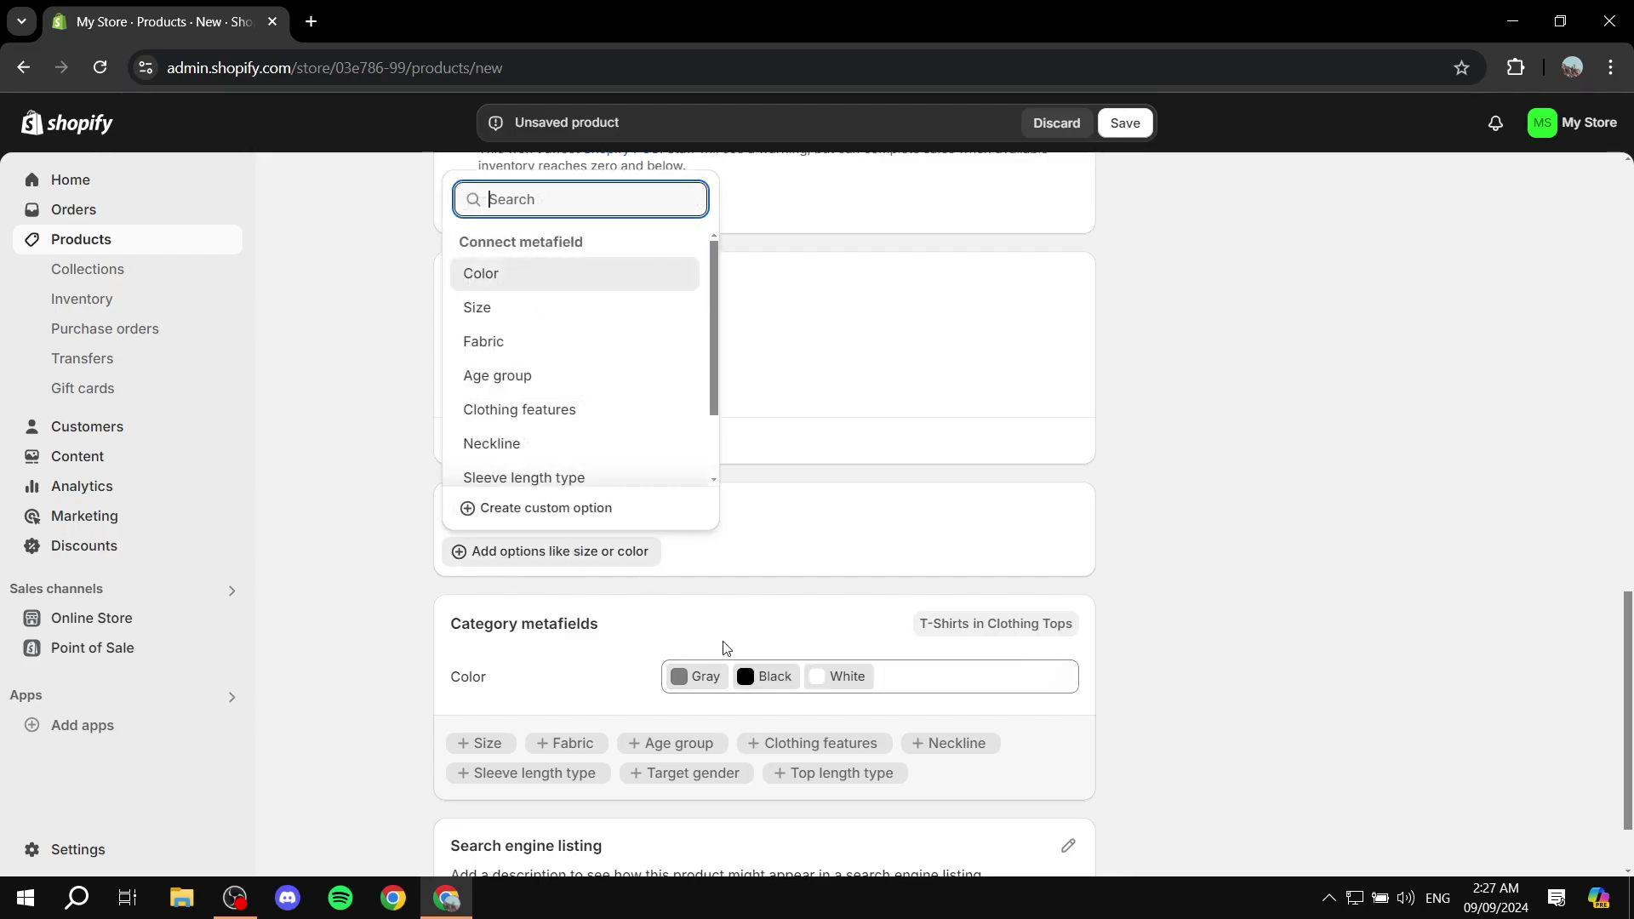
# Create Color variants from the metafield, stocking Black at 124 and White at 424
pyautogui.click(505, 281)
pyautogui.scroll(-1, 547, 540)
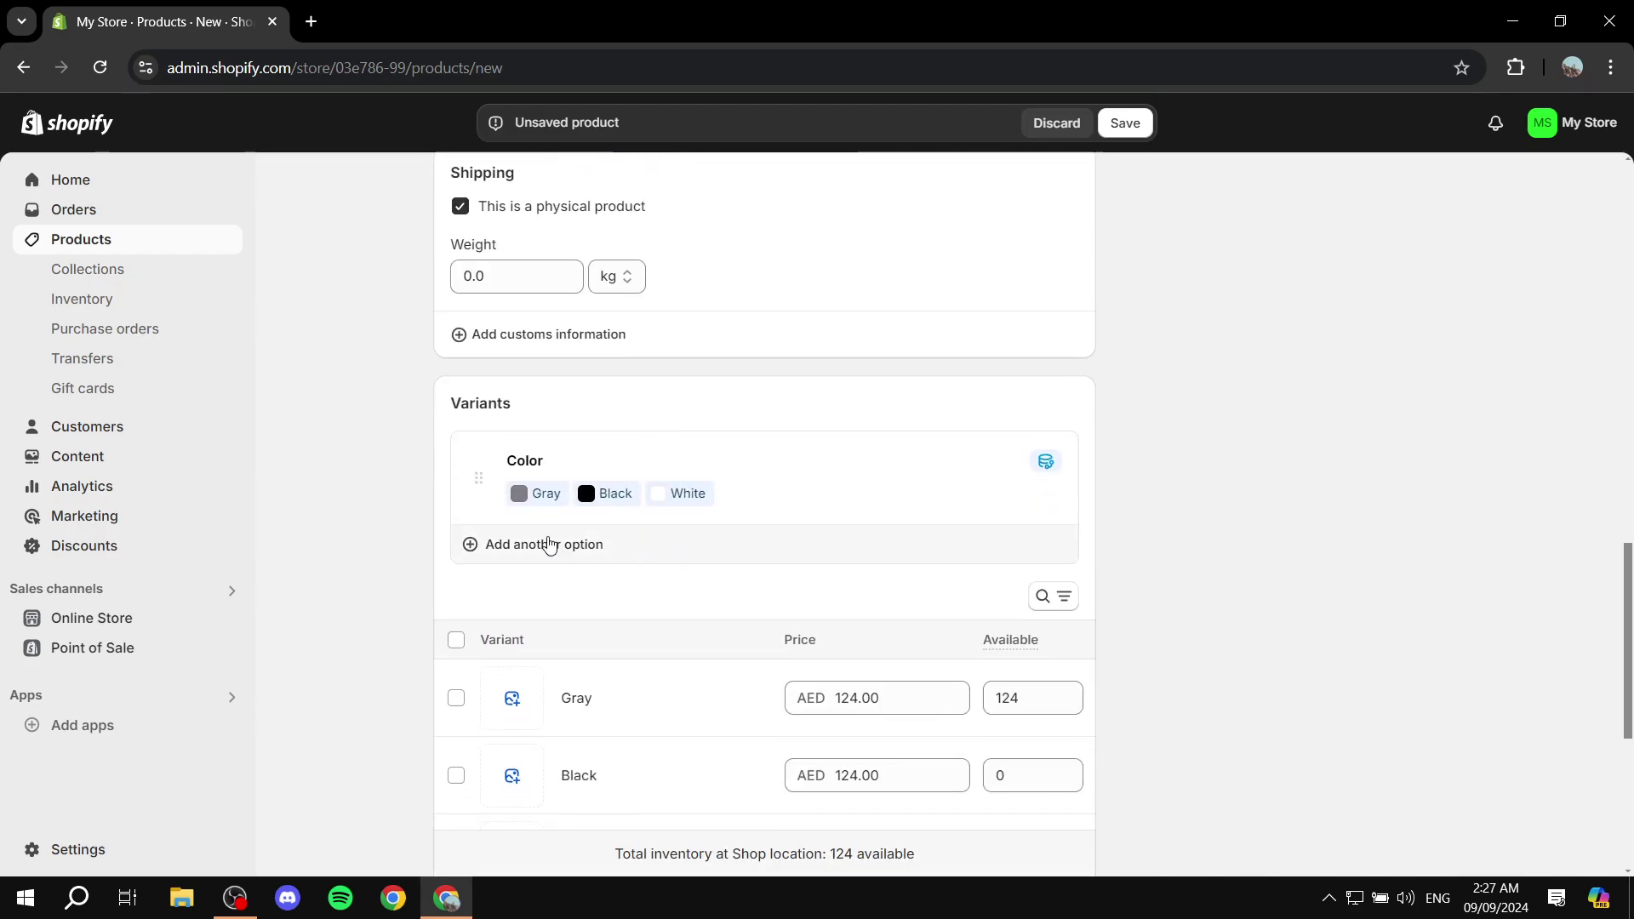
pyautogui.scroll(-3, 814, 529)
pyautogui.click(1016, 566)
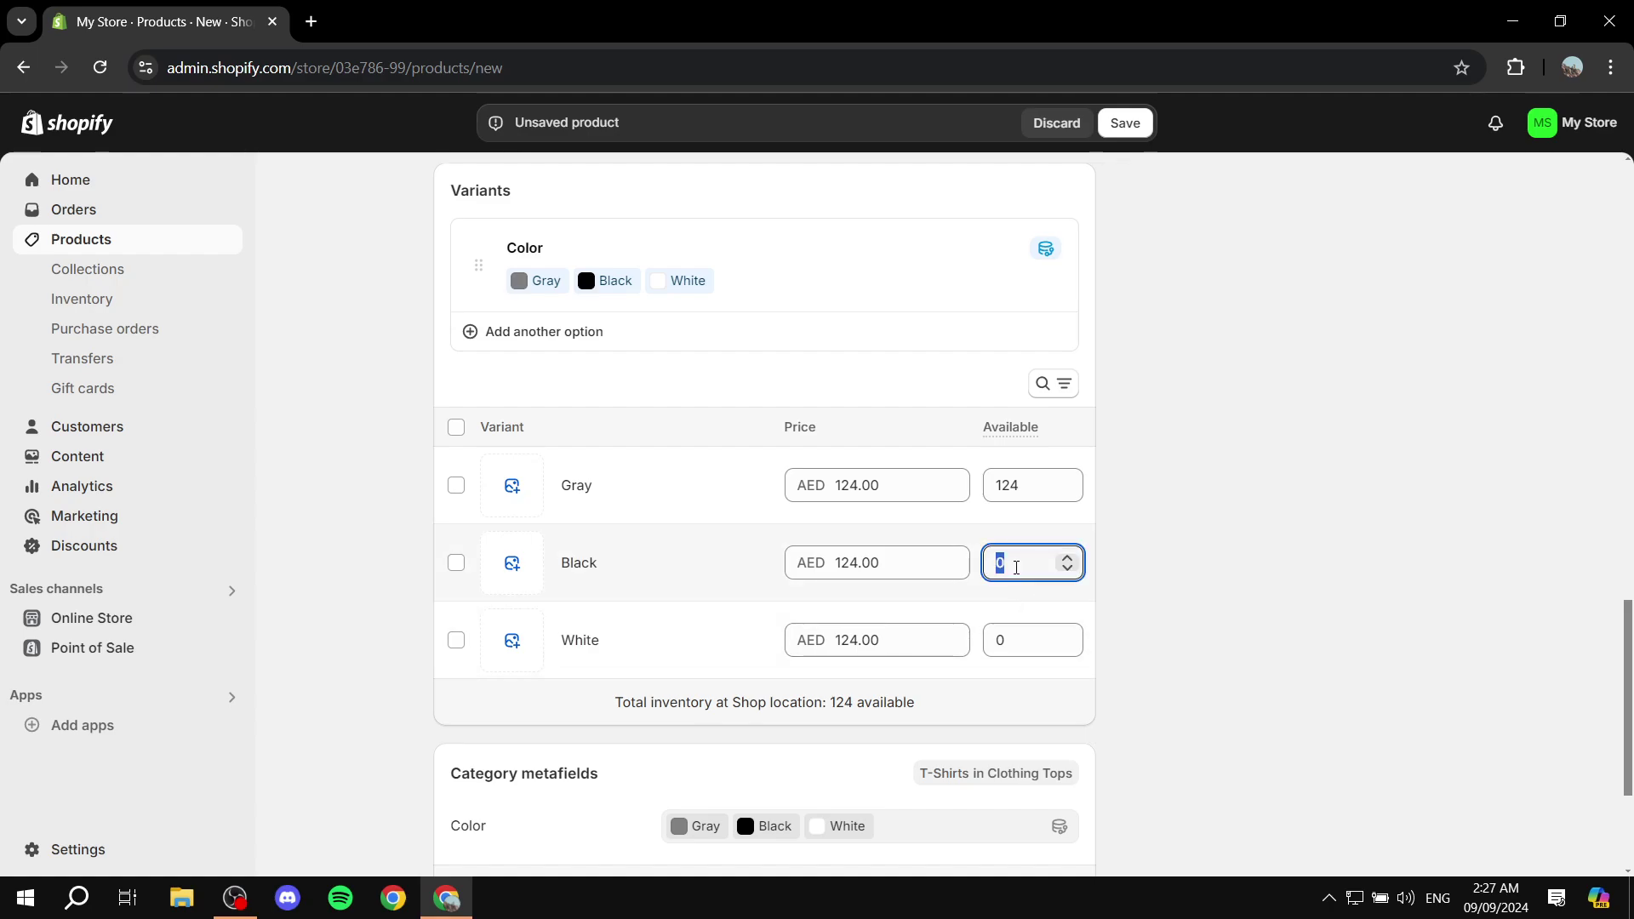
pyautogui.write('124')
pyautogui.click(1004, 640)
pyautogui.write('424')
pyautogui.click(1240, 568)
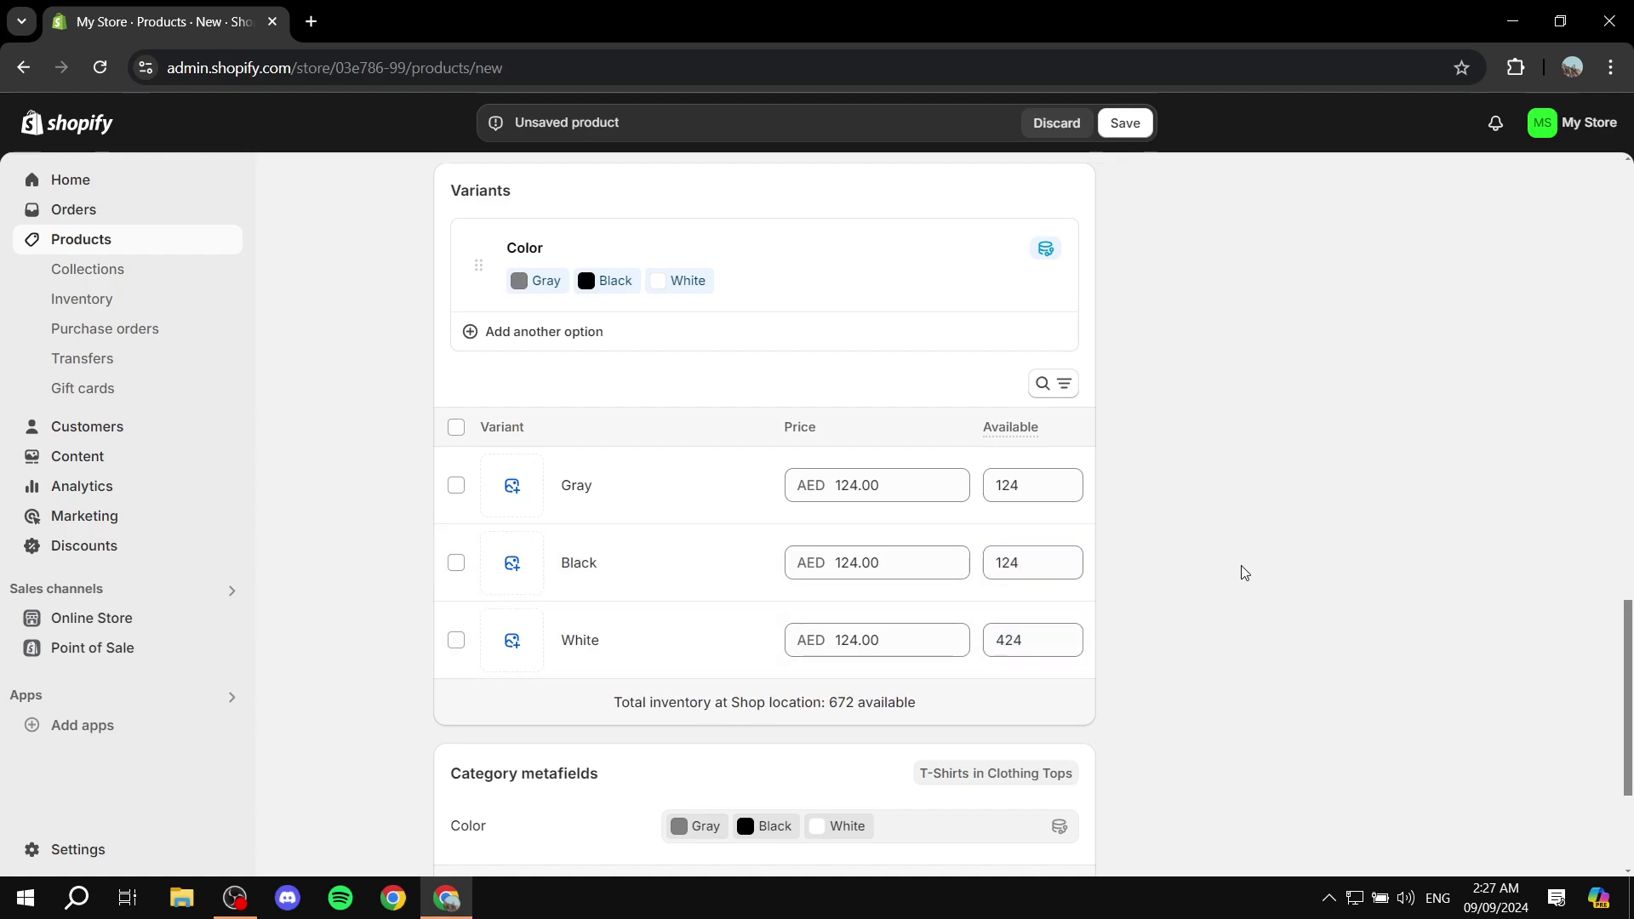
# Save the Test Shirt product
pyautogui.scroll(-3, 831, 547)
pyautogui.scroll(9, 936, 459)
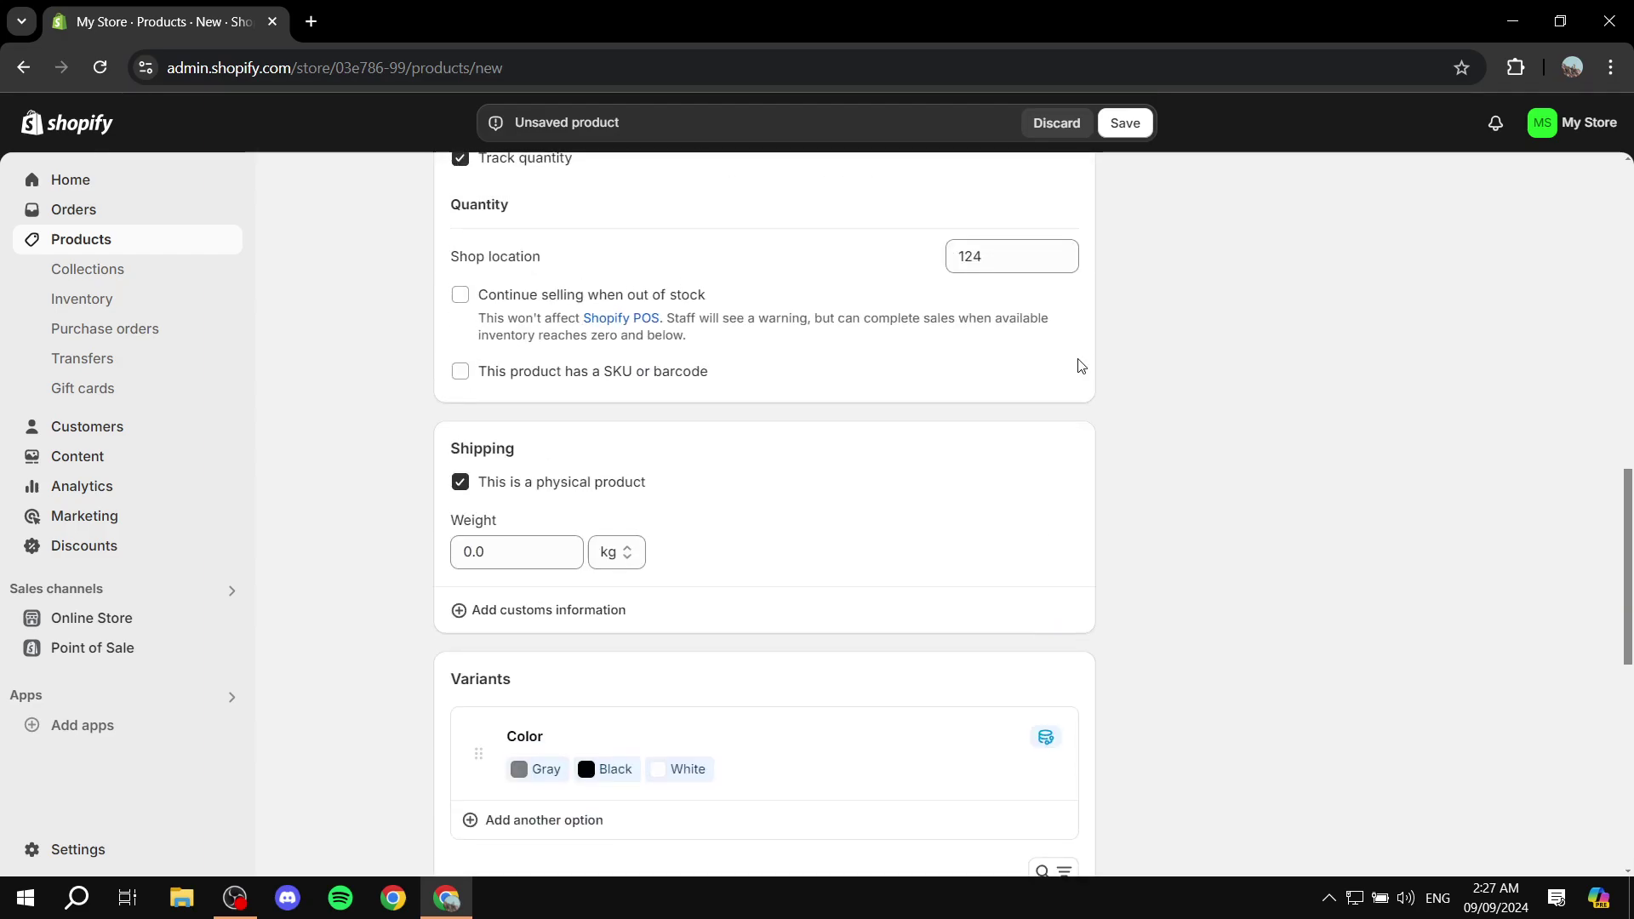
pyautogui.click(1117, 130)
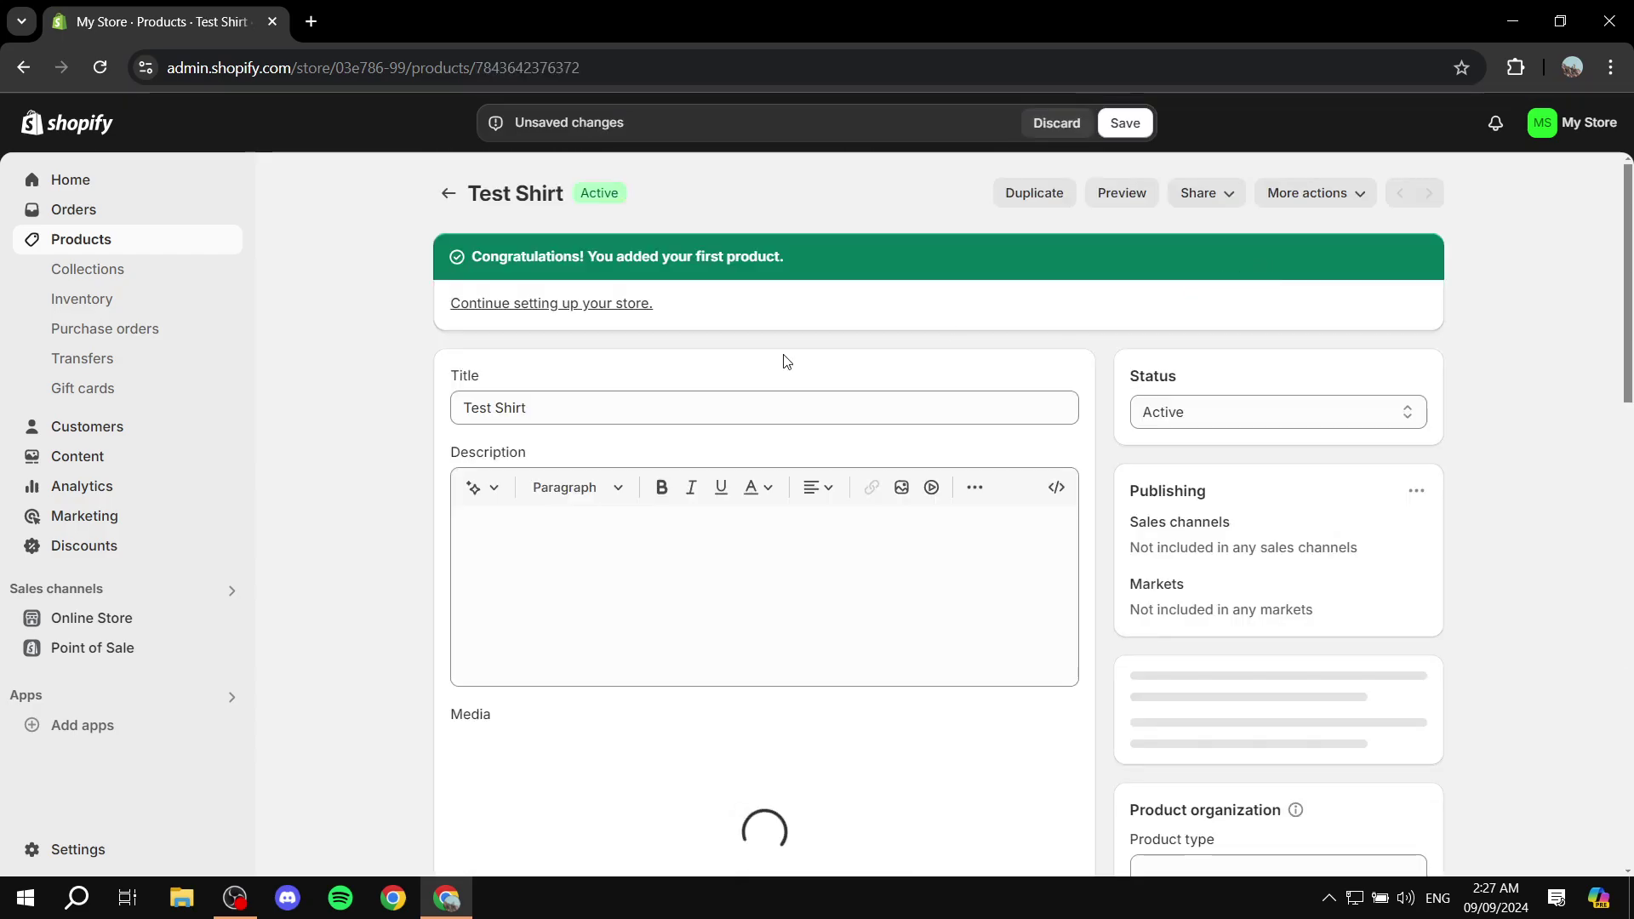
# Open the Dawn theme's customizer from Online Store > Themes
pyautogui.click(106, 619)
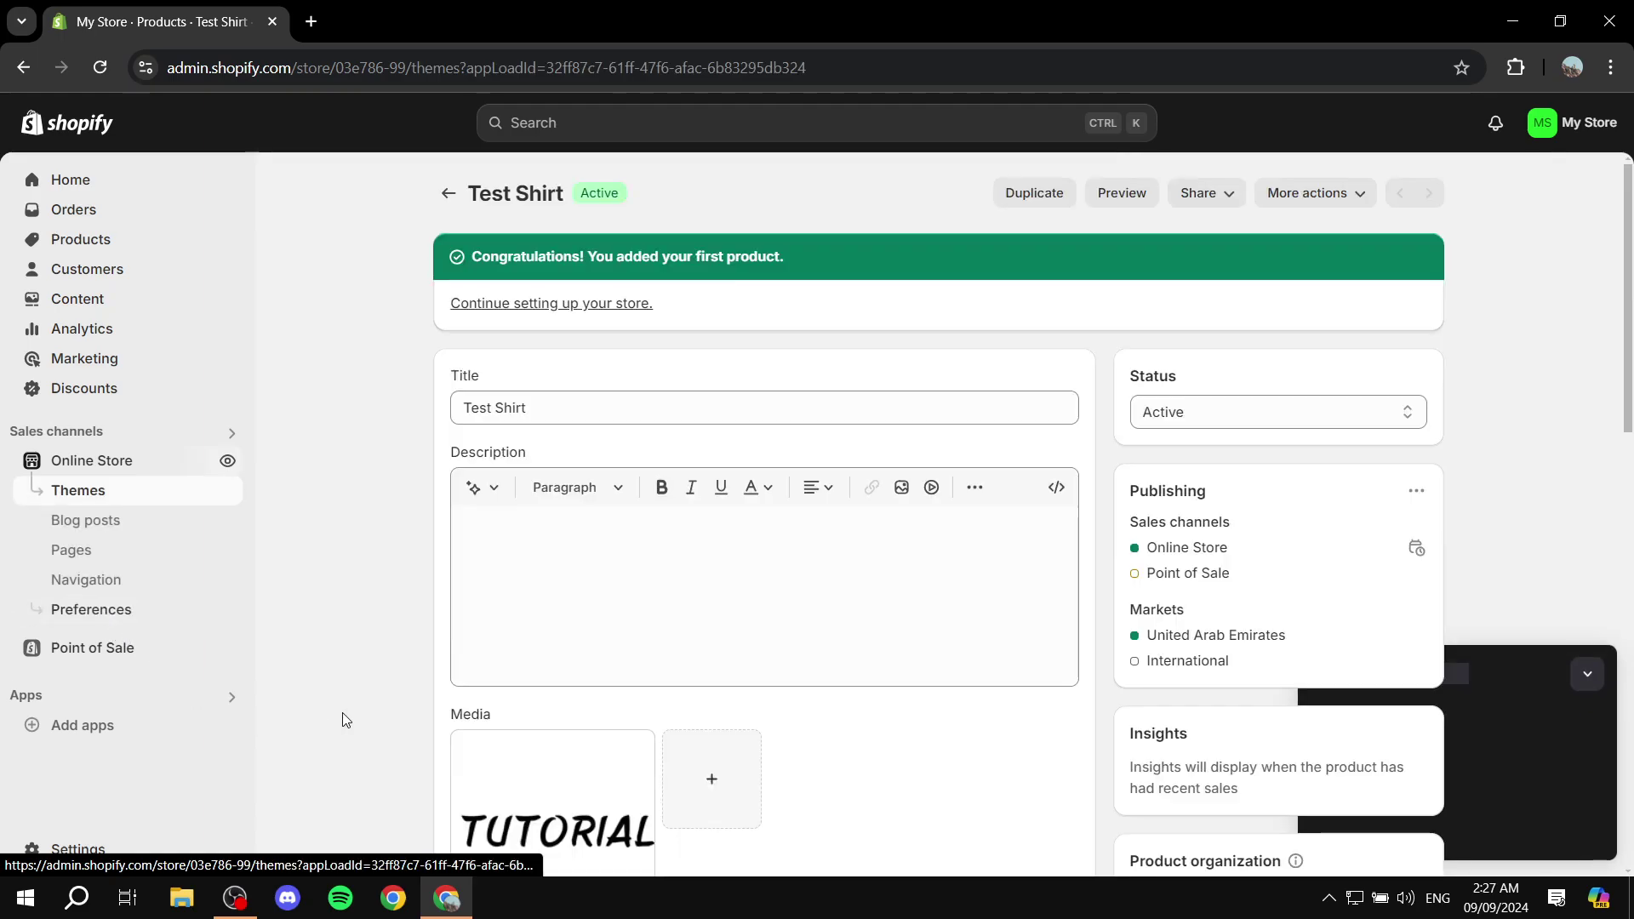
pyautogui.click(1583, 674)
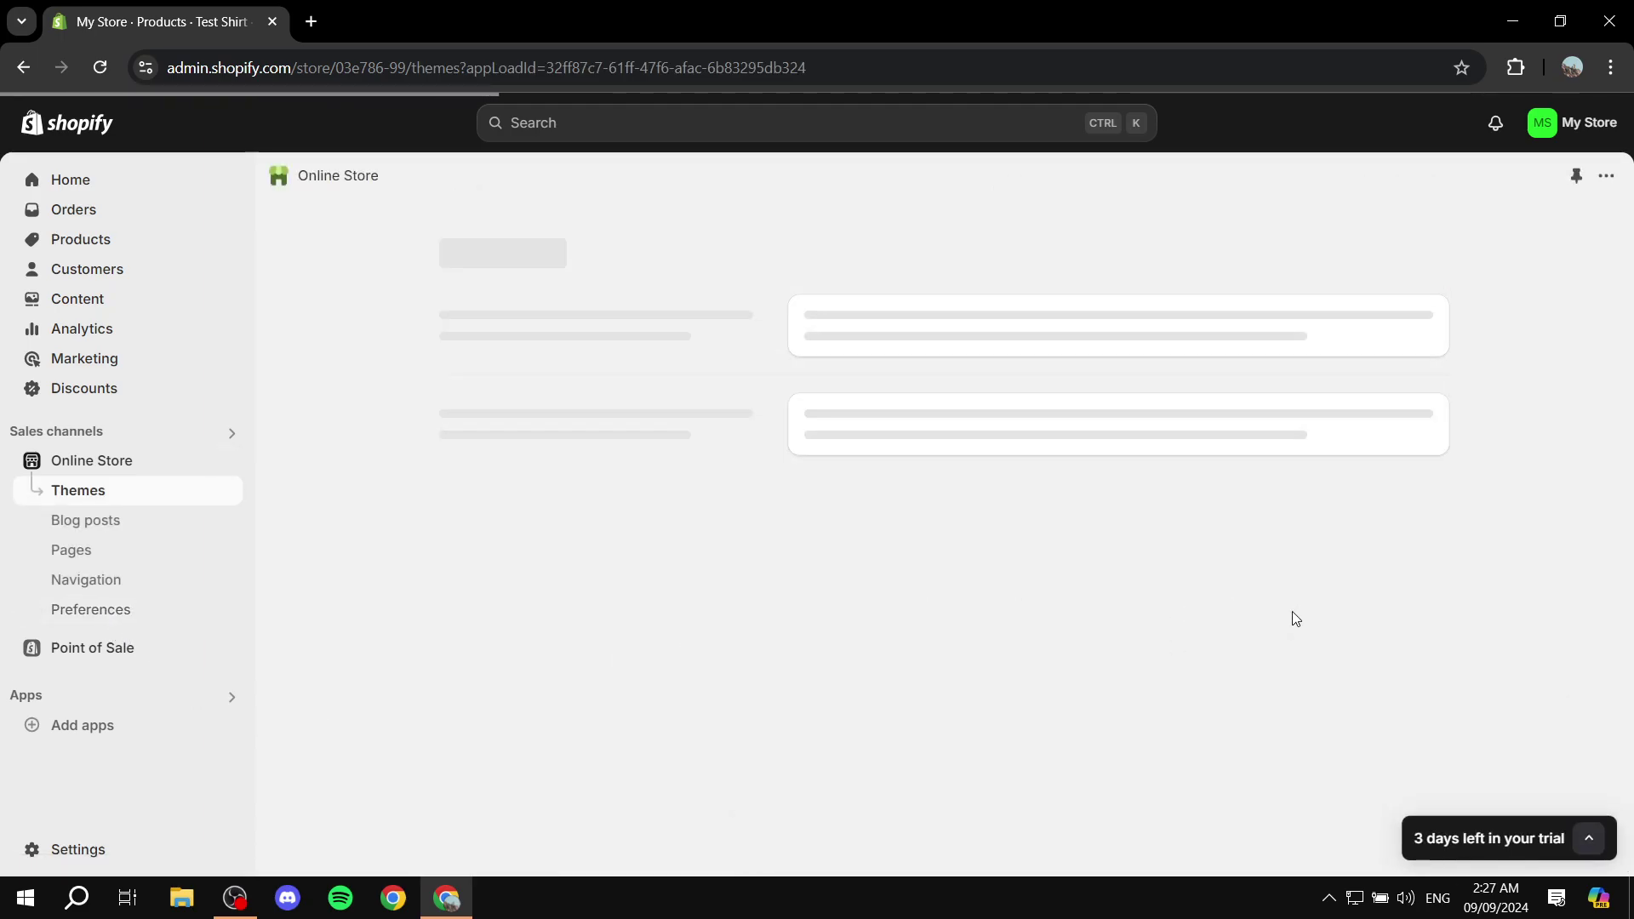
pyautogui.click(1364, 717)
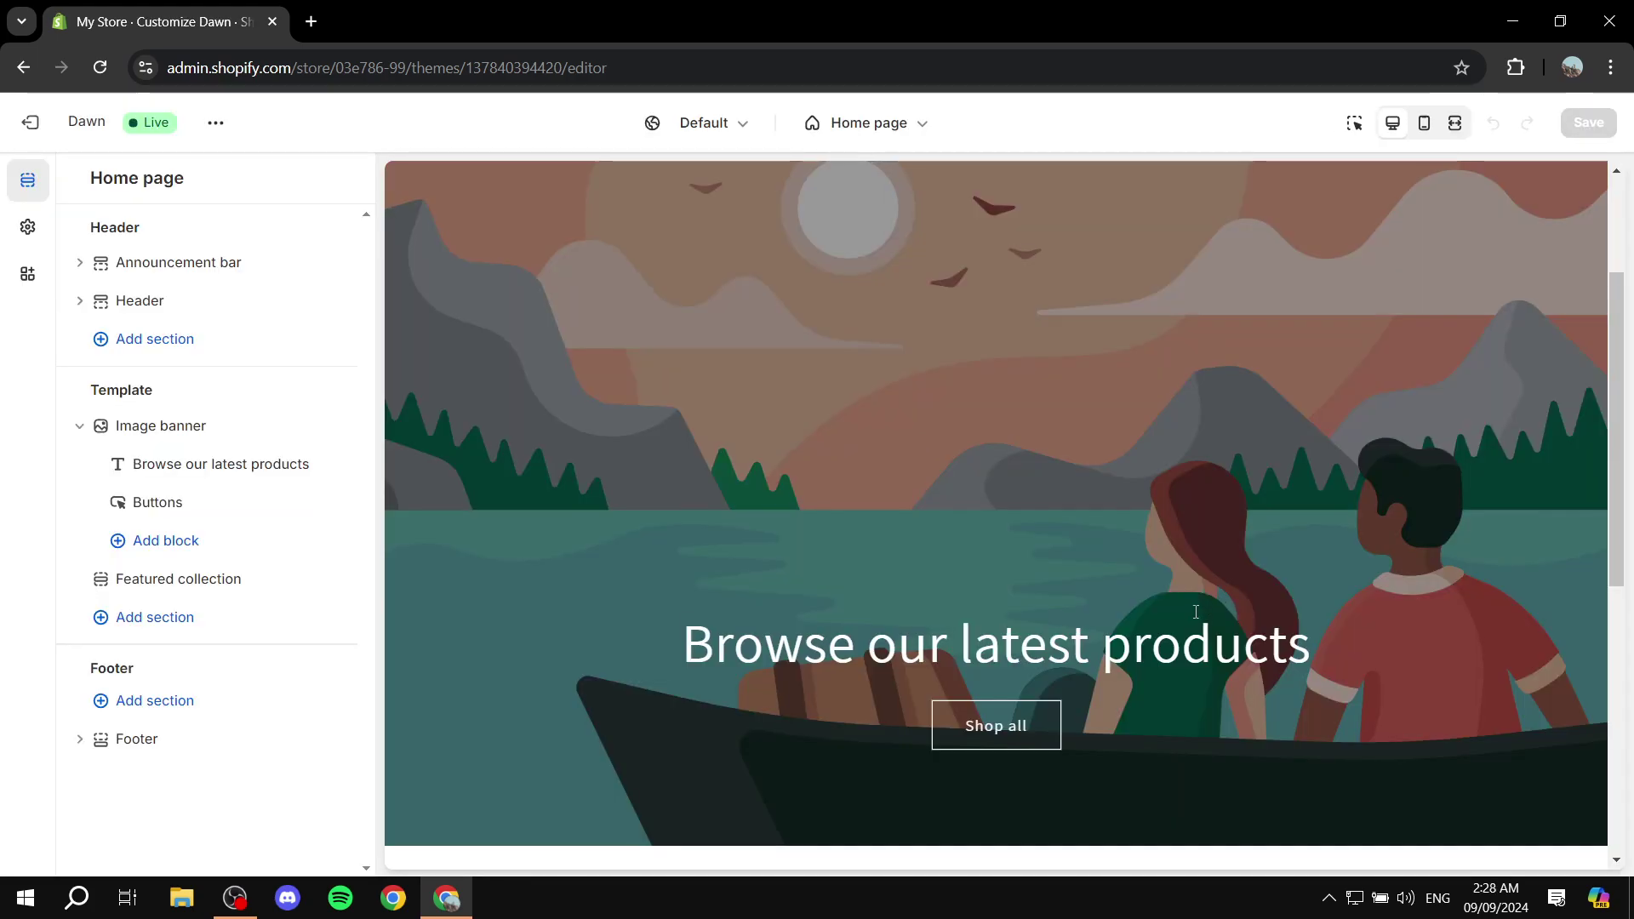
pyautogui.scroll(-5, 1196, 612)
# Preview the Test Shirt product page, switching between White and Black variants
pyautogui.click(507, 634)
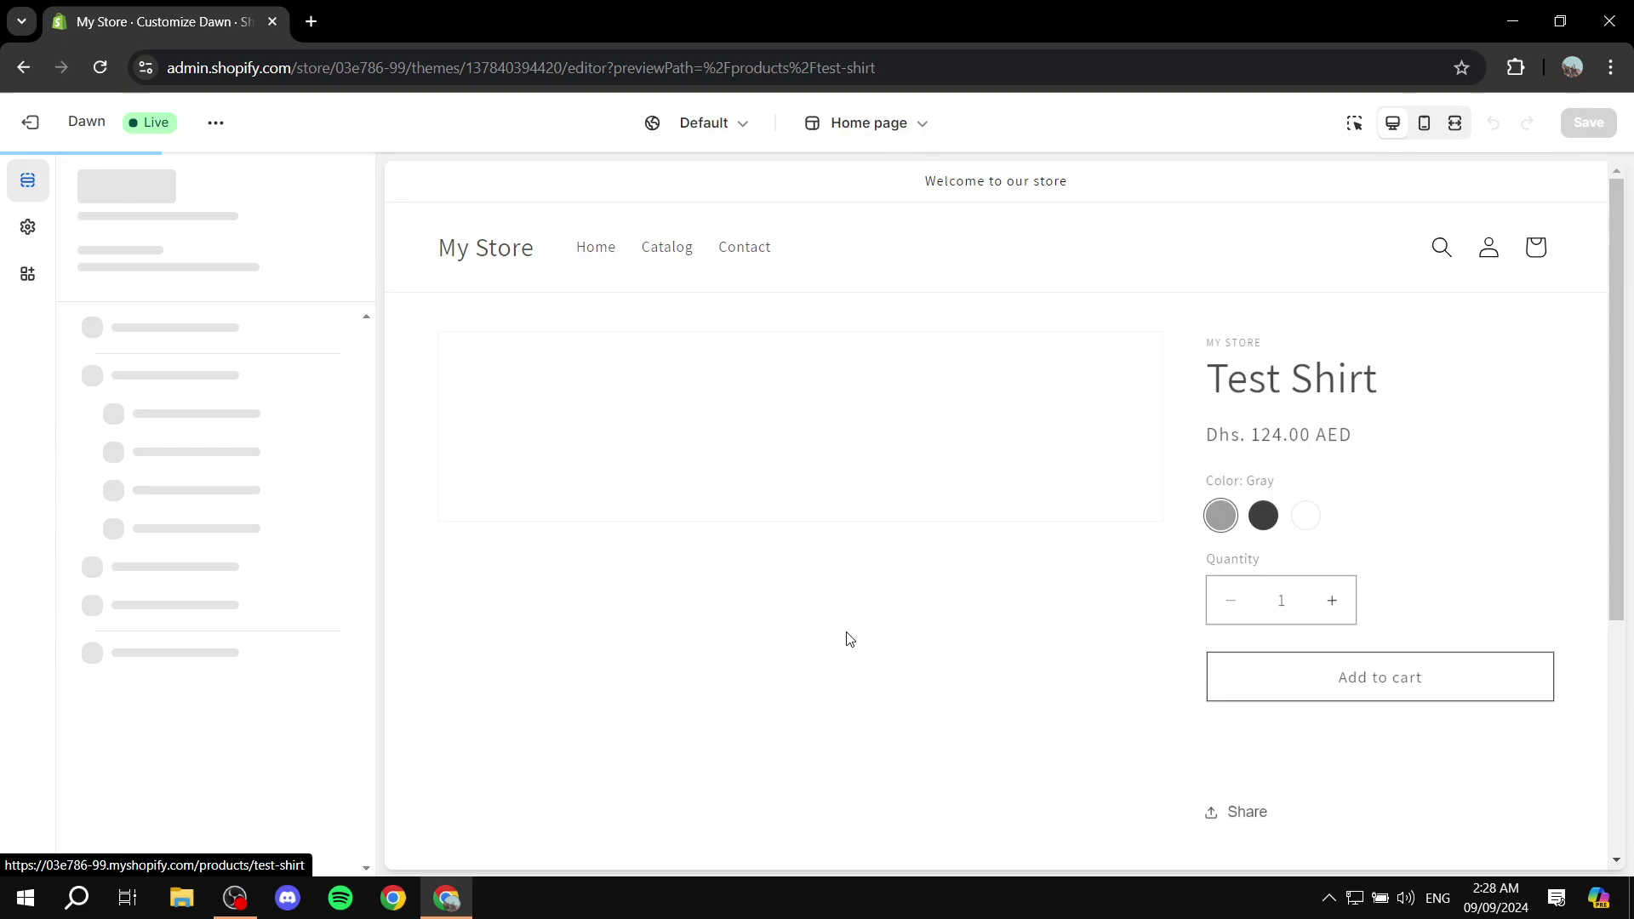
pyautogui.click(1306, 512)
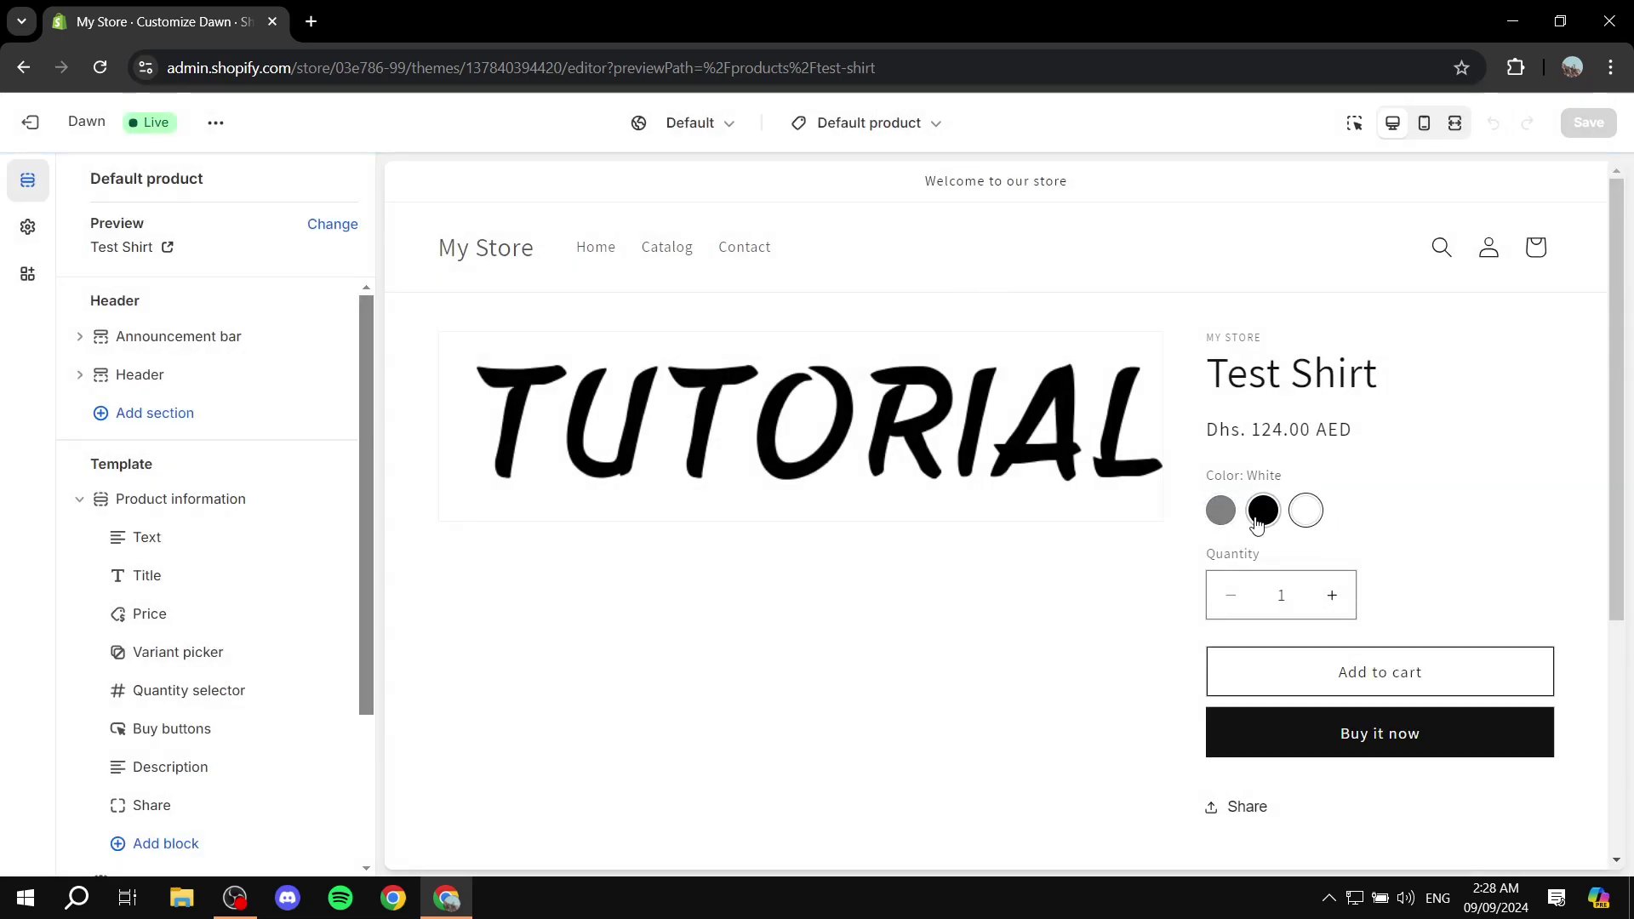
pyautogui.click(1259, 515)
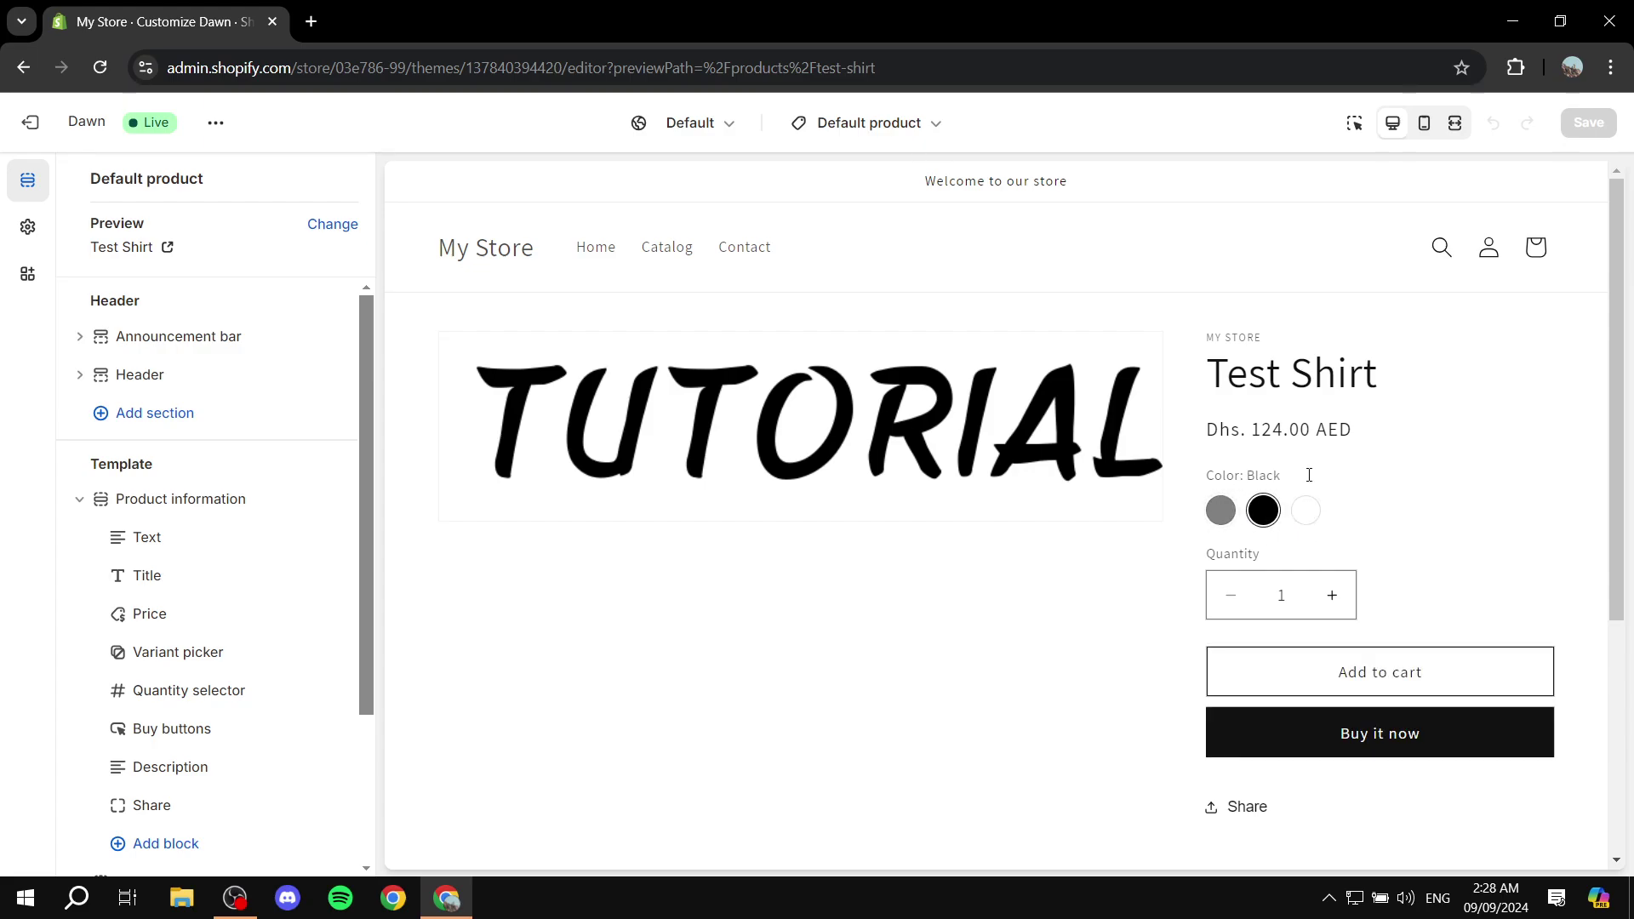
pyautogui.click(1306, 511)
# Try the Dropdown variant picker style with Black and Gray, then revert to Pills
pyautogui.click(201, 662)
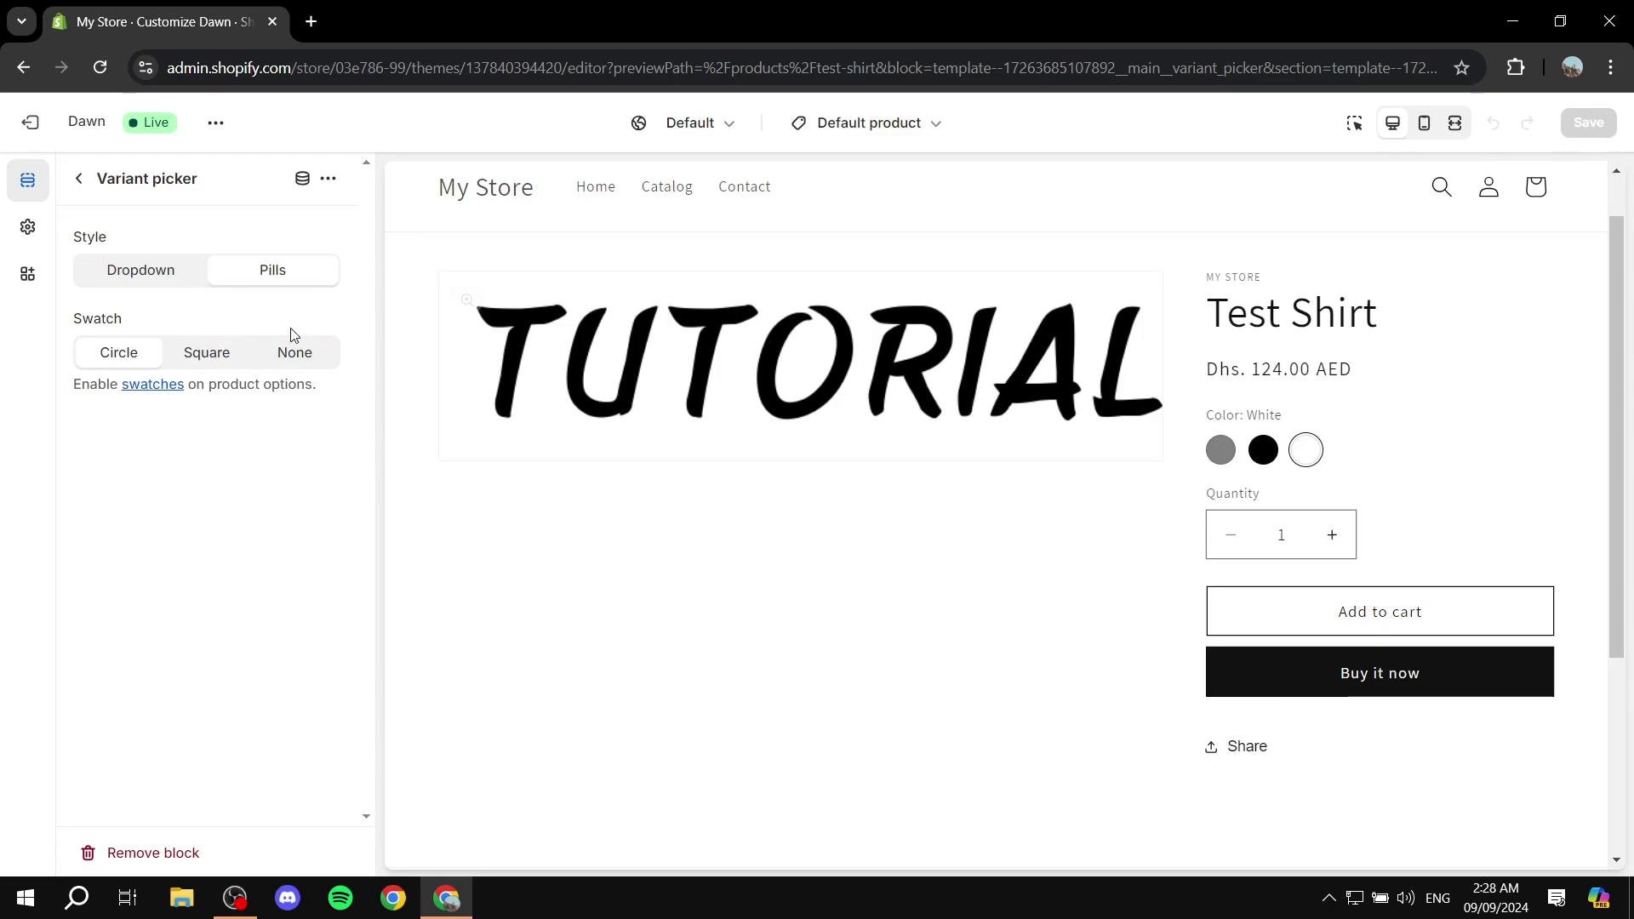
pyautogui.click(128, 273)
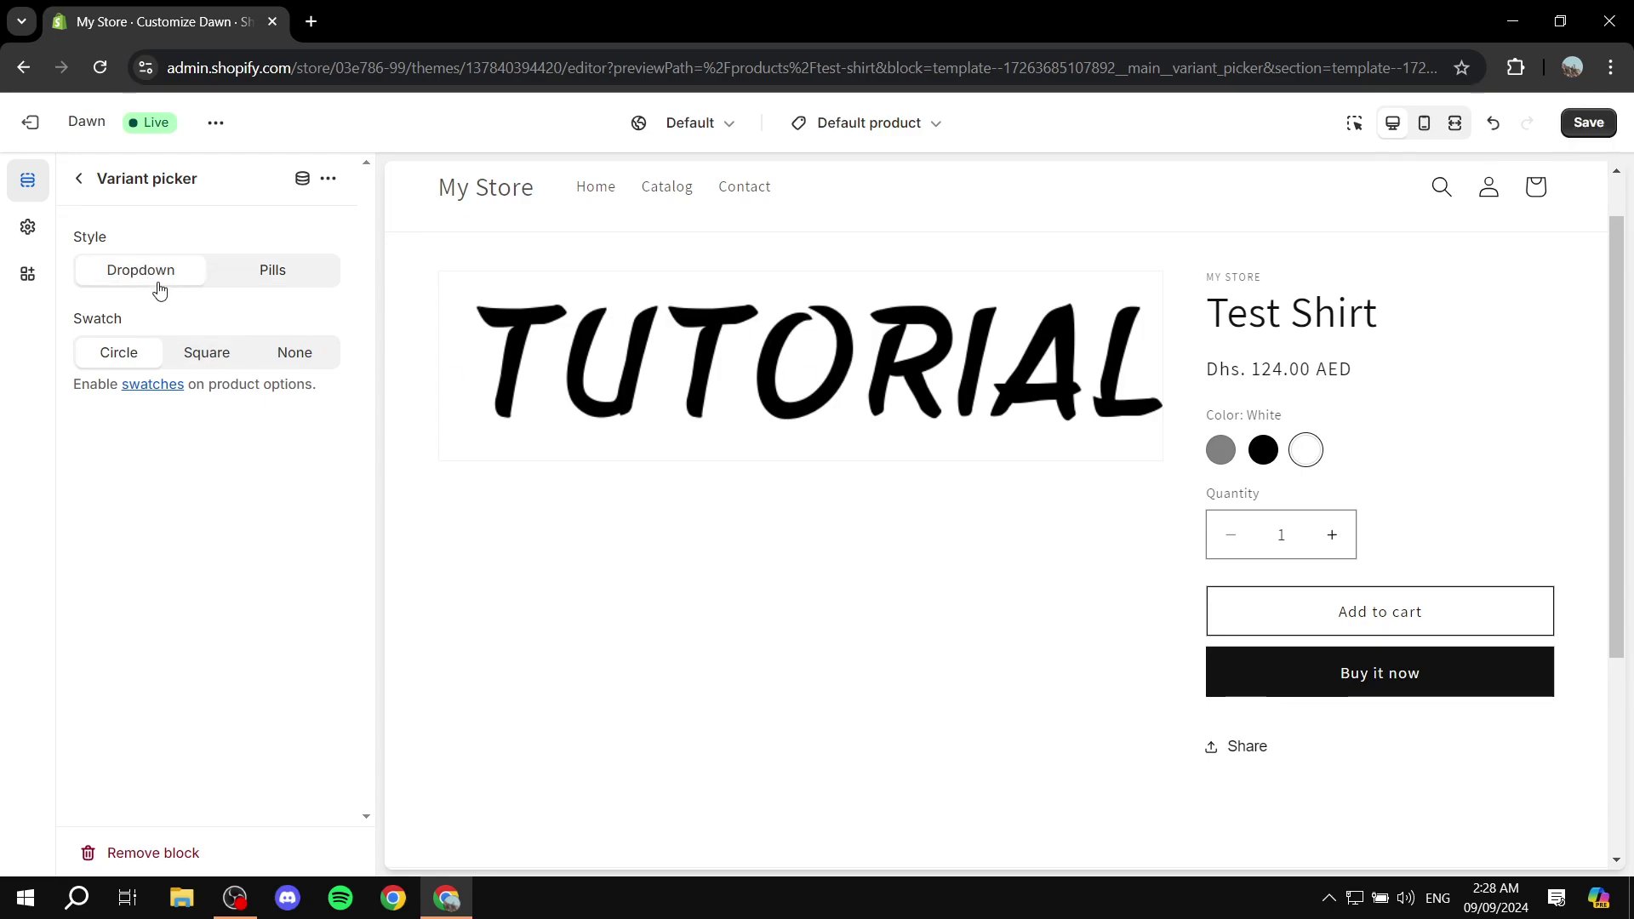
pyautogui.click(1459, 457)
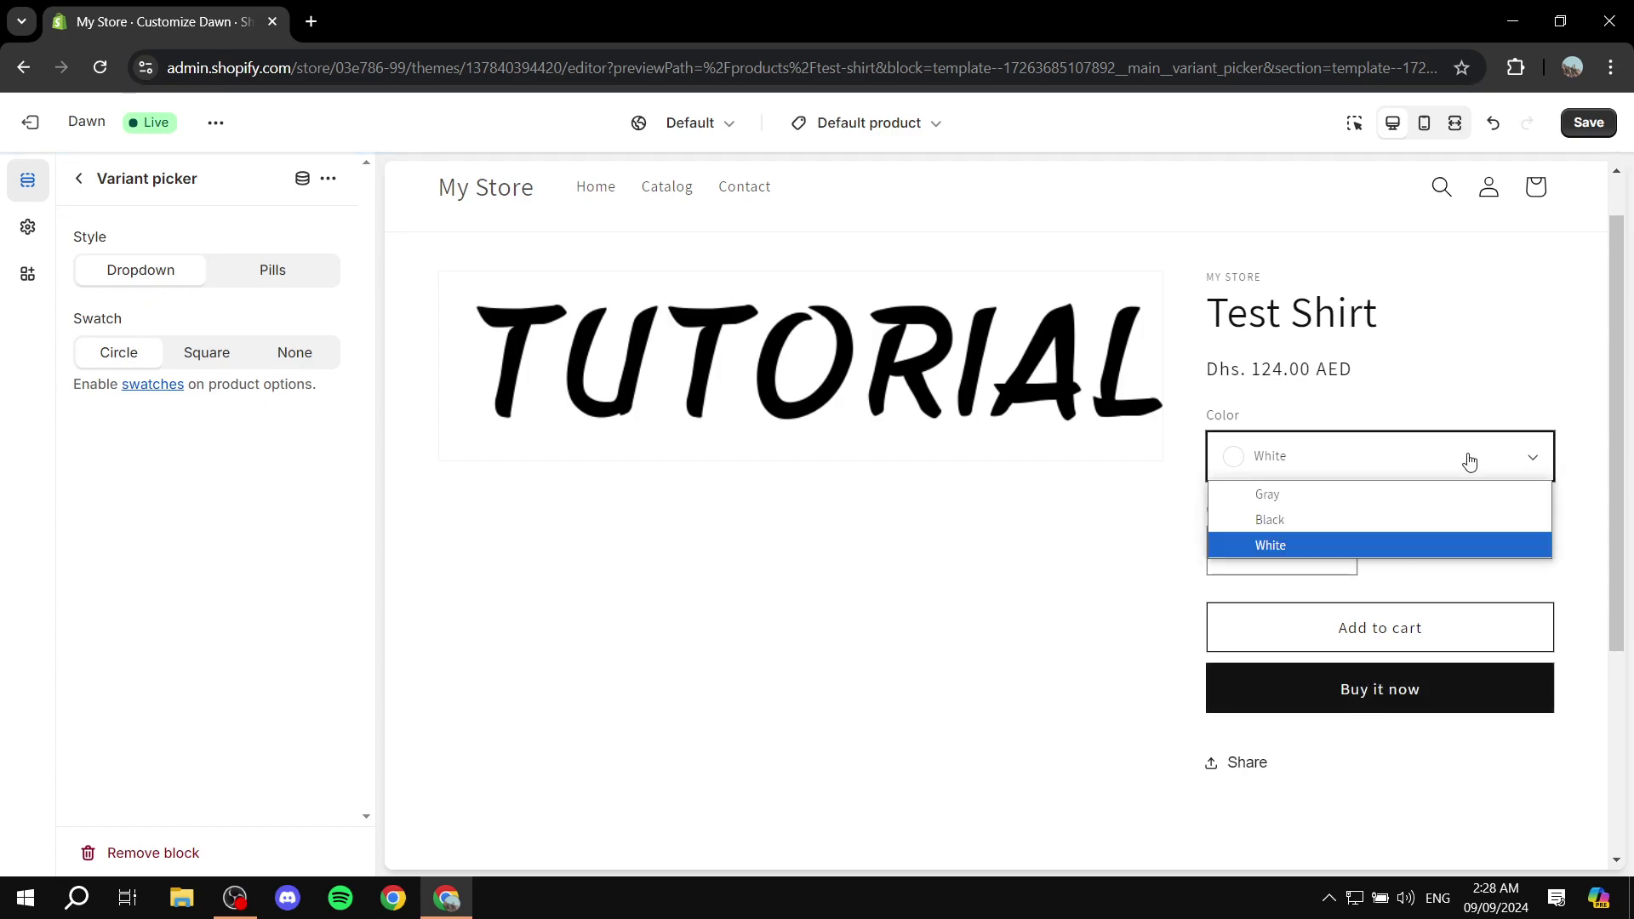
pyautogui.click(1336, 519)
pyautogui.click(1370, 460)
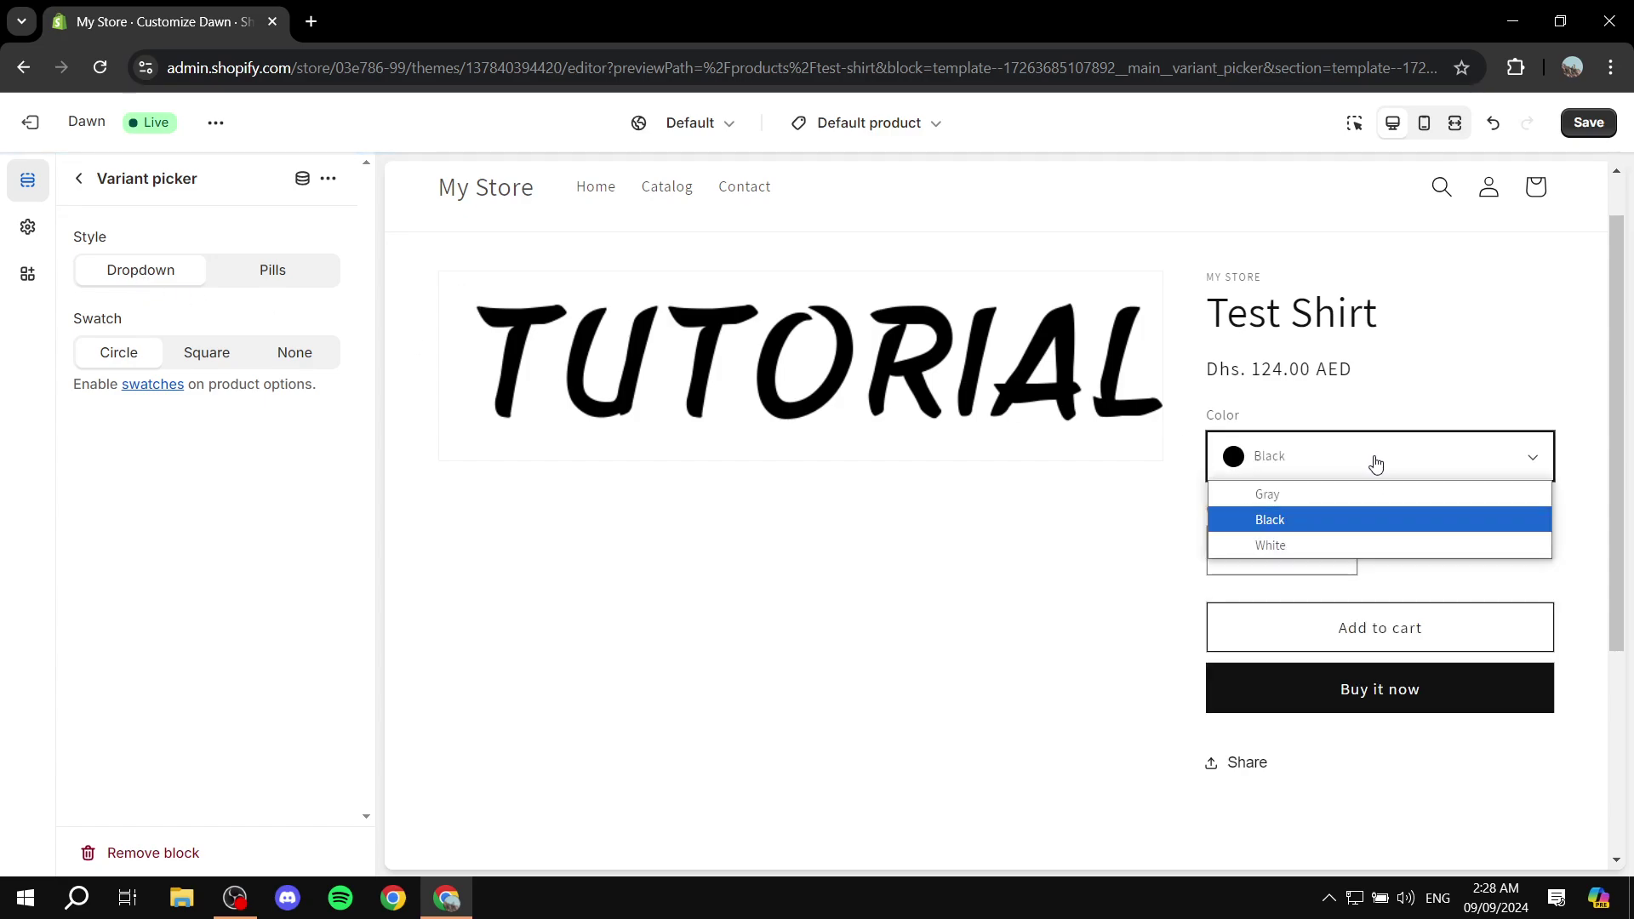
pyautogui.click(1344, 493)
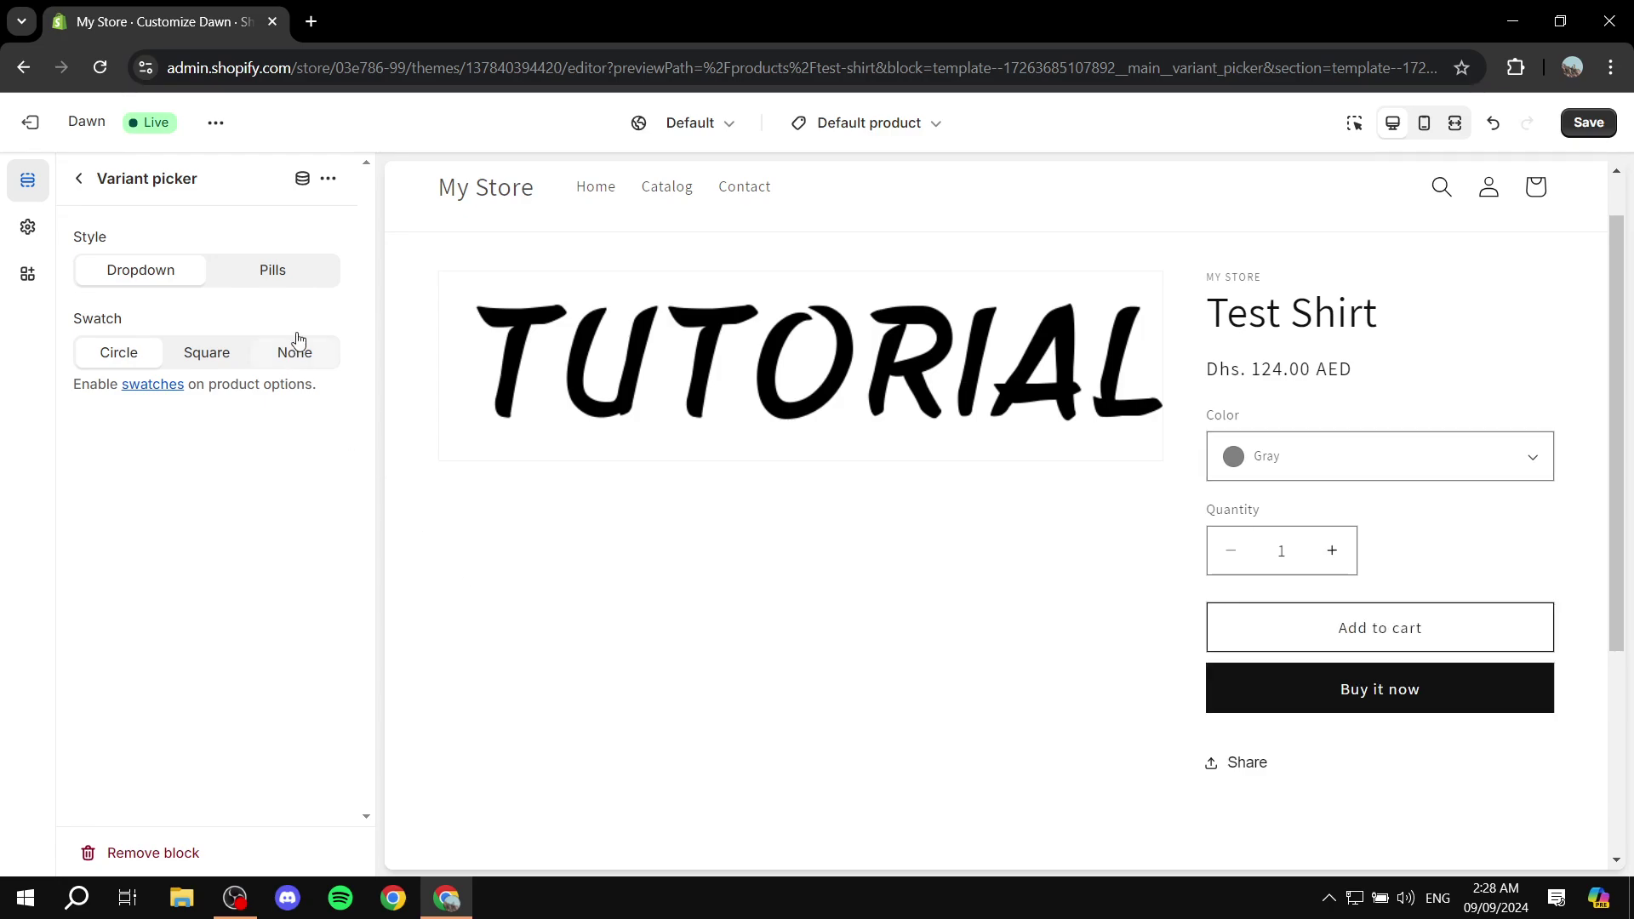
pyautogui.click(279, 274)
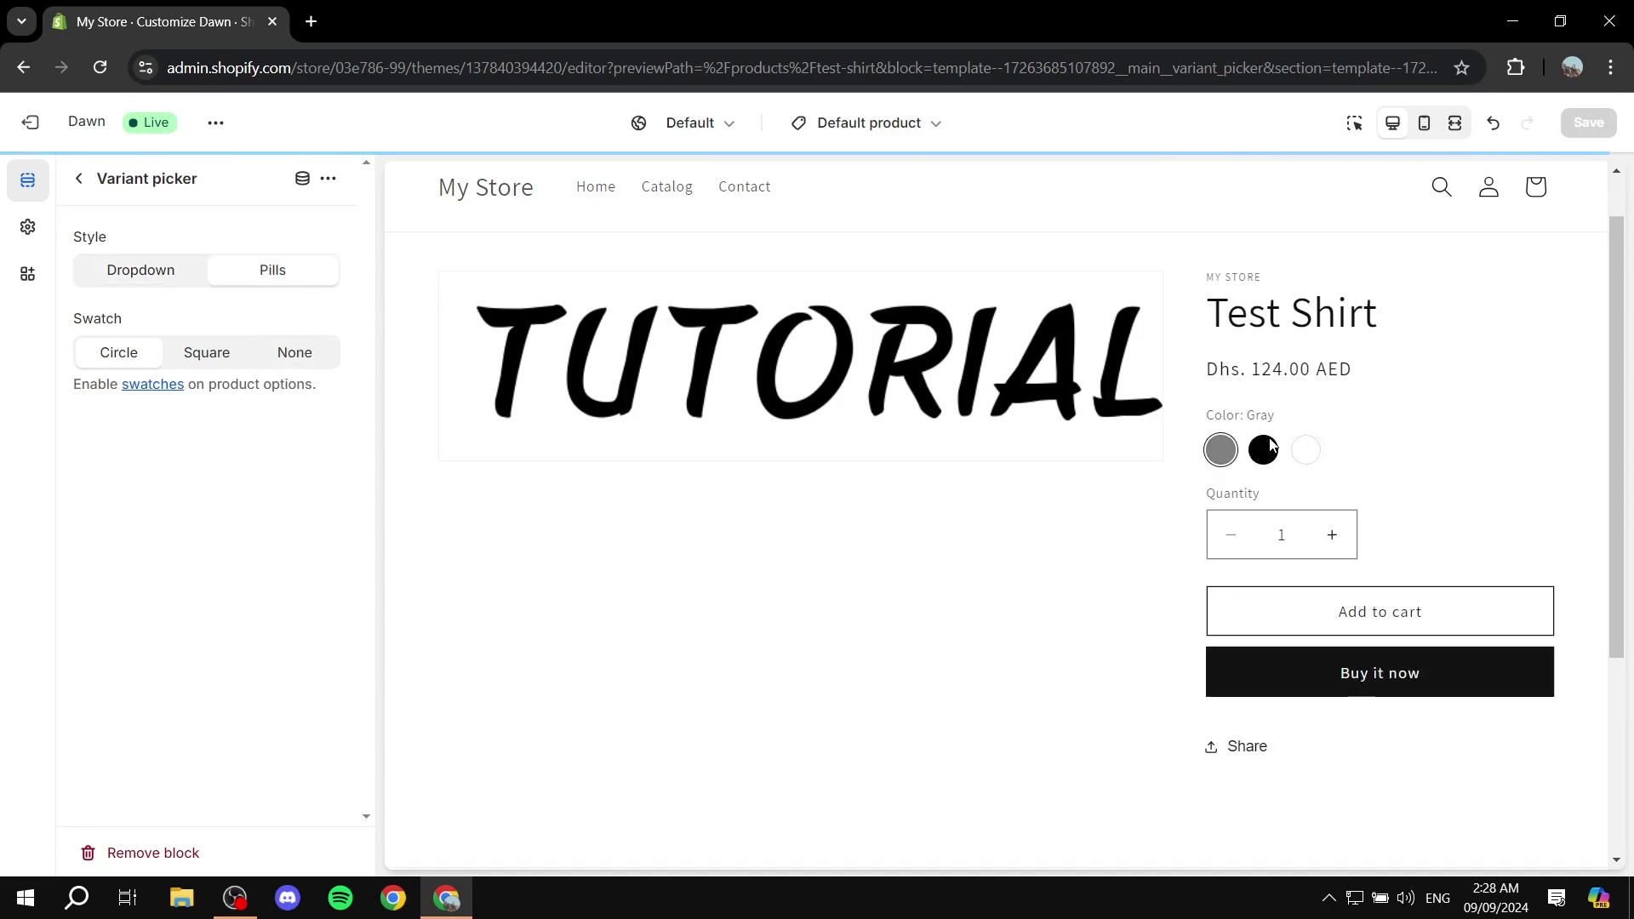
# Select the White, Gray and Black swatches in the product preview
pyautogui.click(1306, 453)
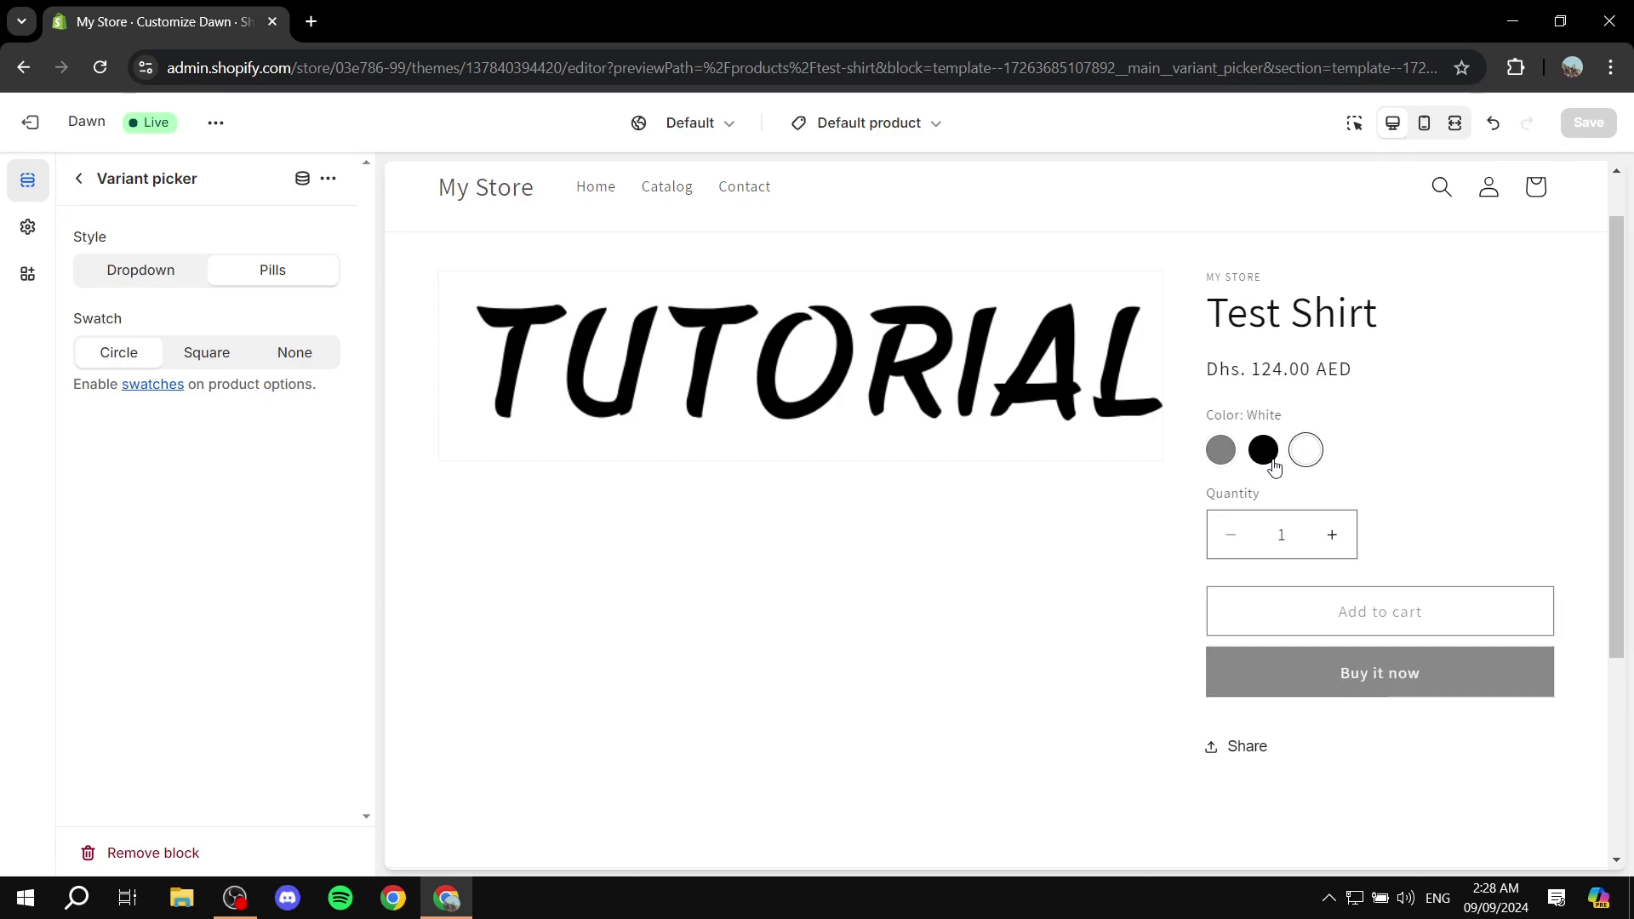
pyautogui.click(1221, 453)
pyautogui.click(1276, 455)
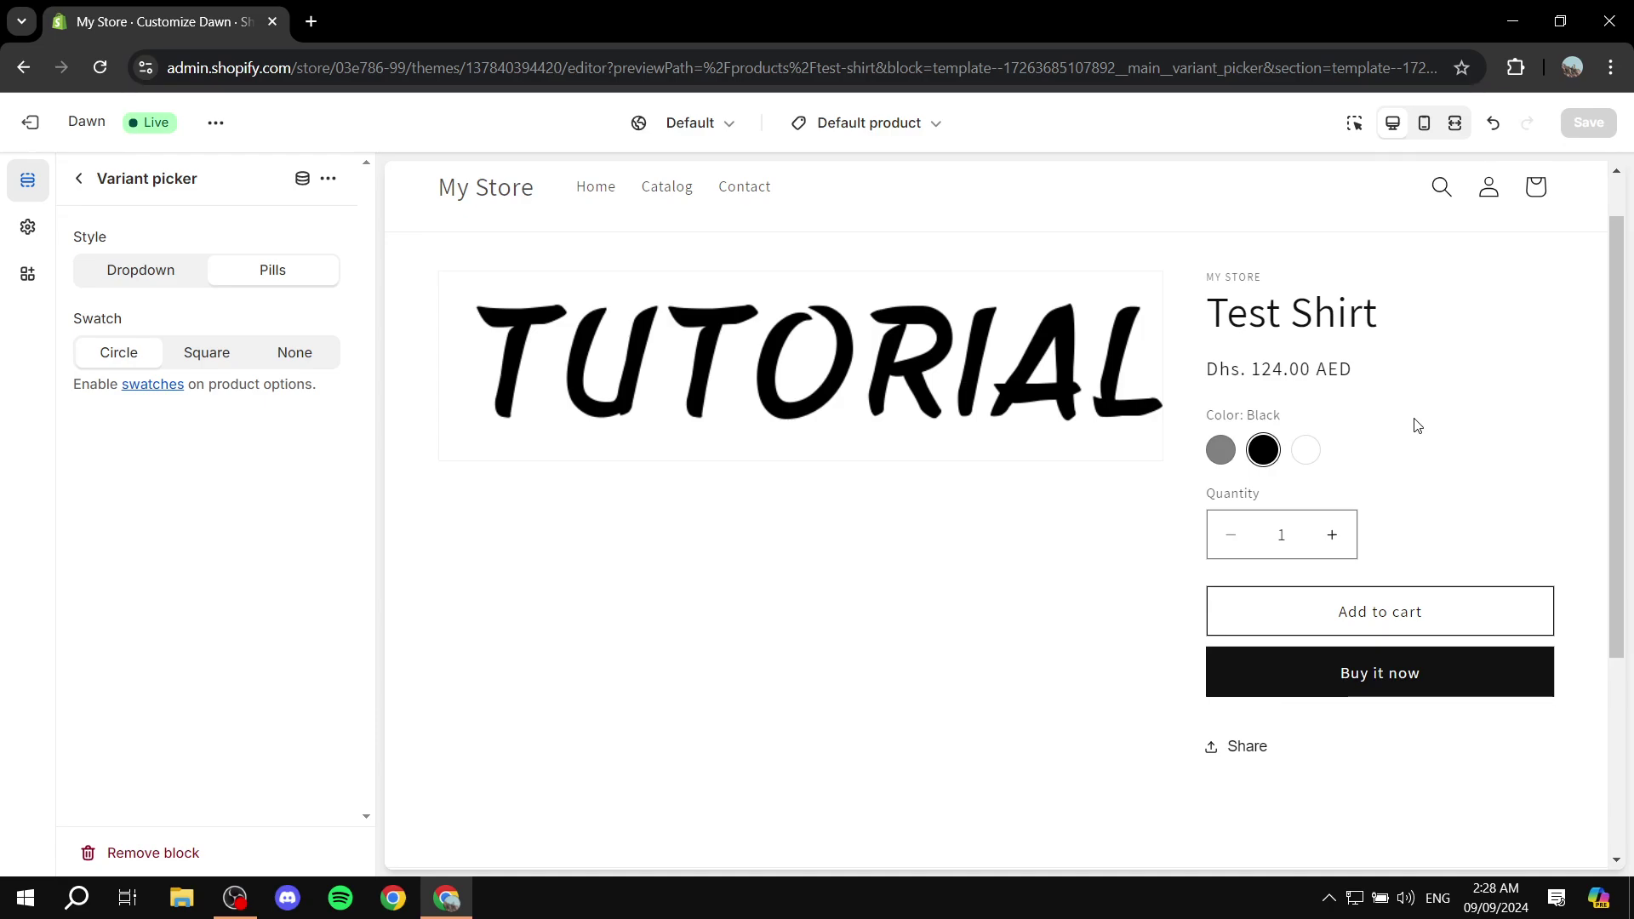
pyautogui.click(1307, 451)
# Change the swatch setting to Square, then None, and check the Gray, Black and White pills
pyautogui.click(207, 353)
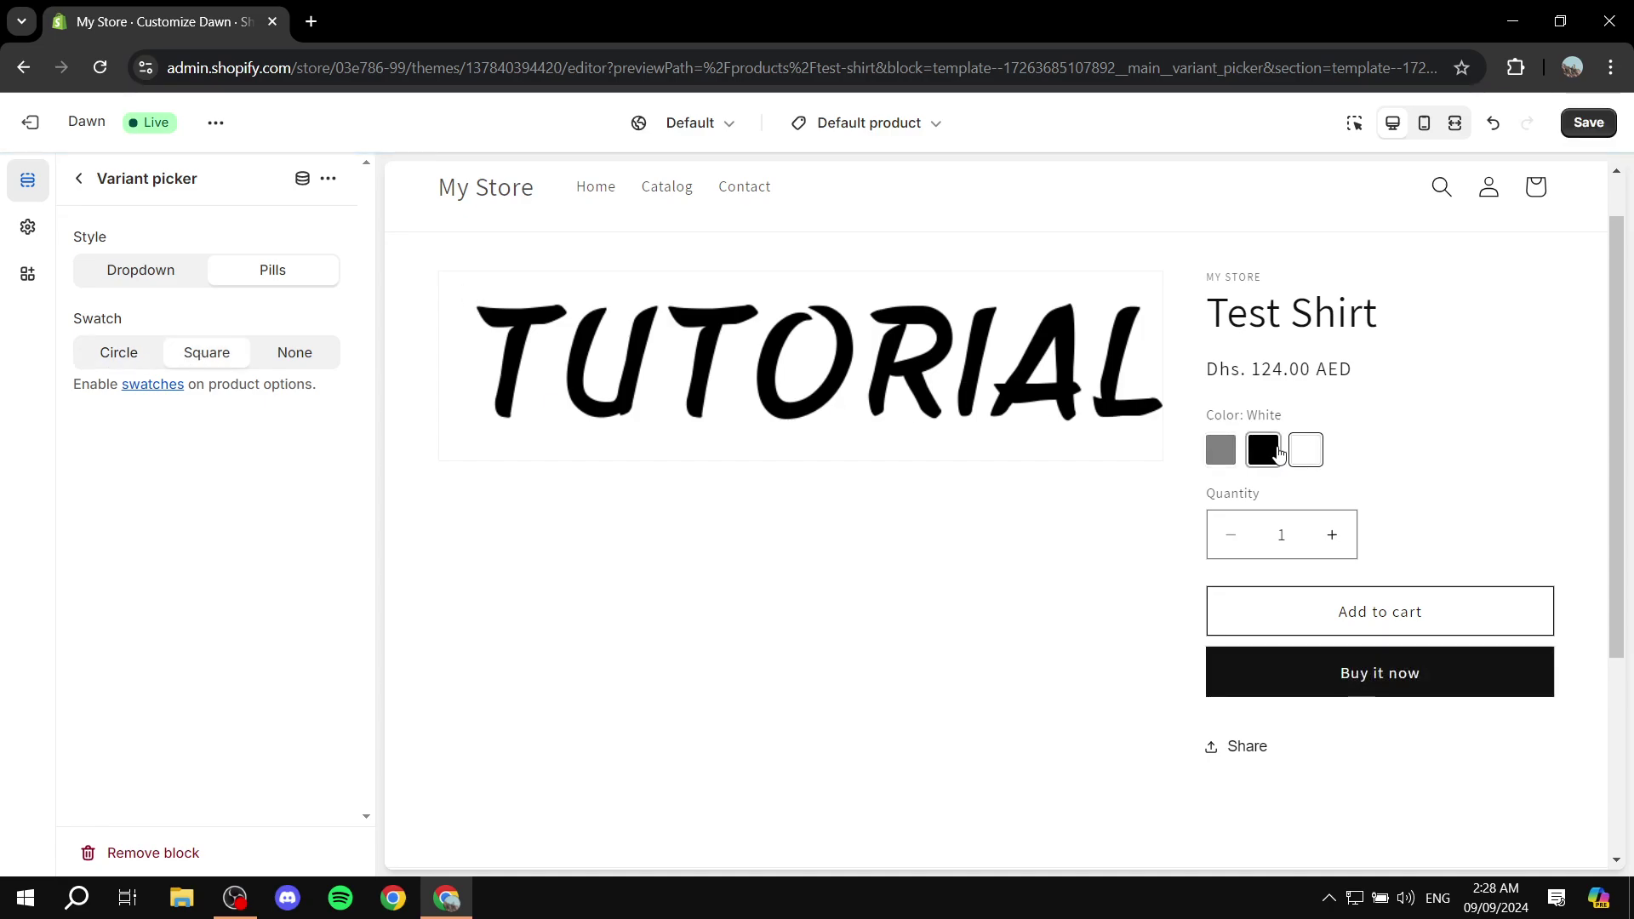
pyautogui.click(317, 357)
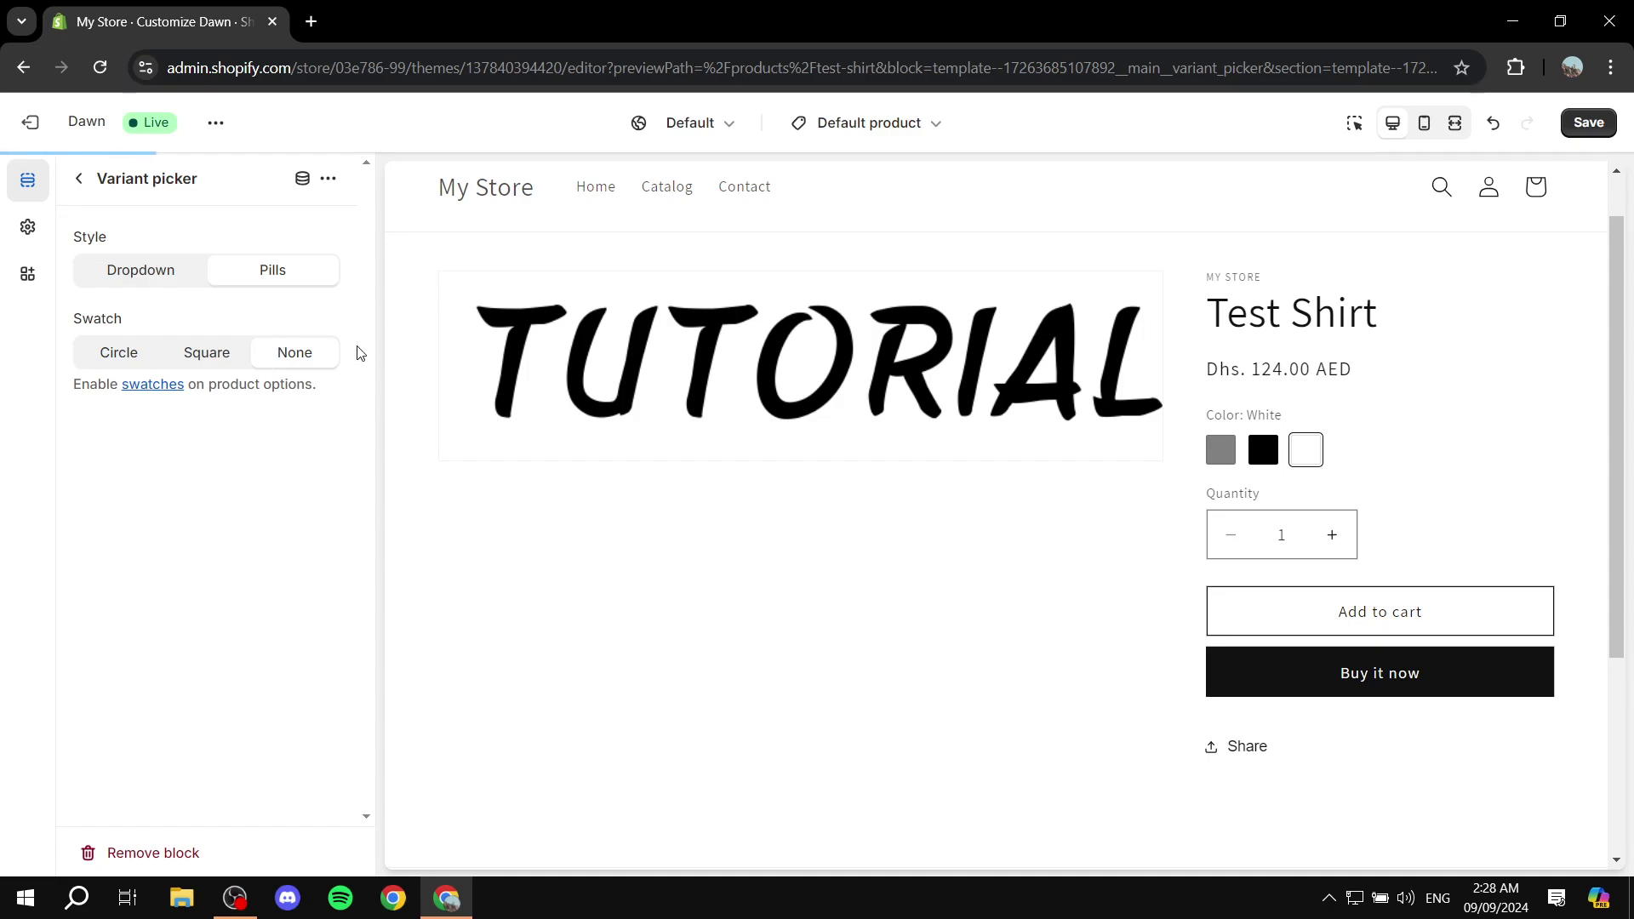
pyautogui.click(1336, 455)
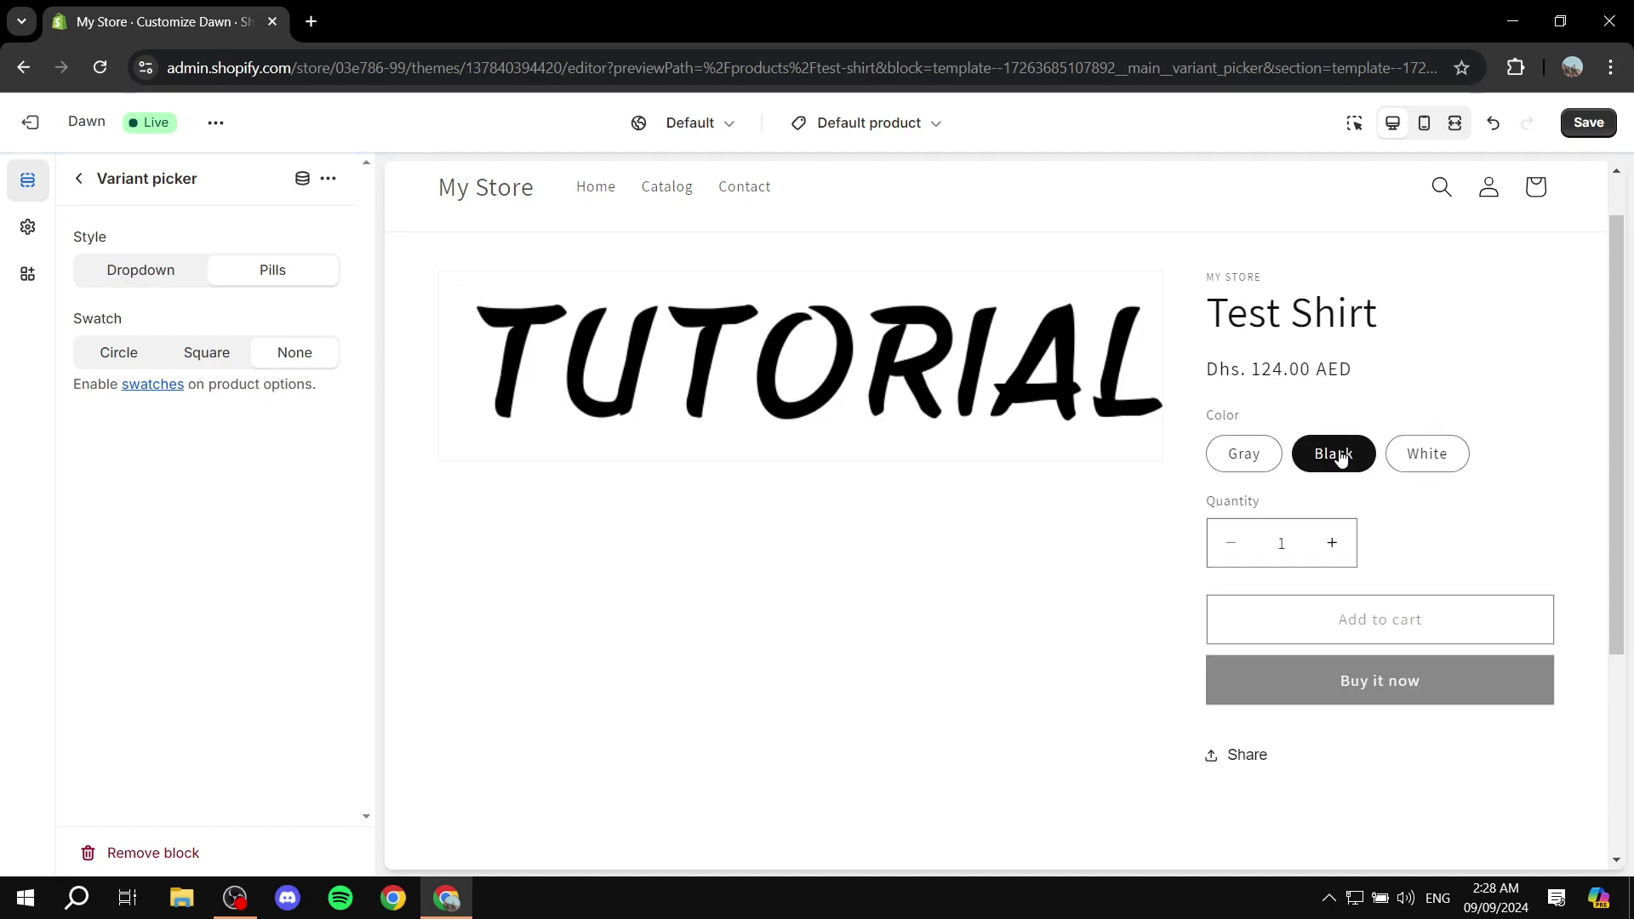
pyautogui.click(1256, 455)
pyautogui.click(1437, 455)
pyautogui.click(1217, 453)
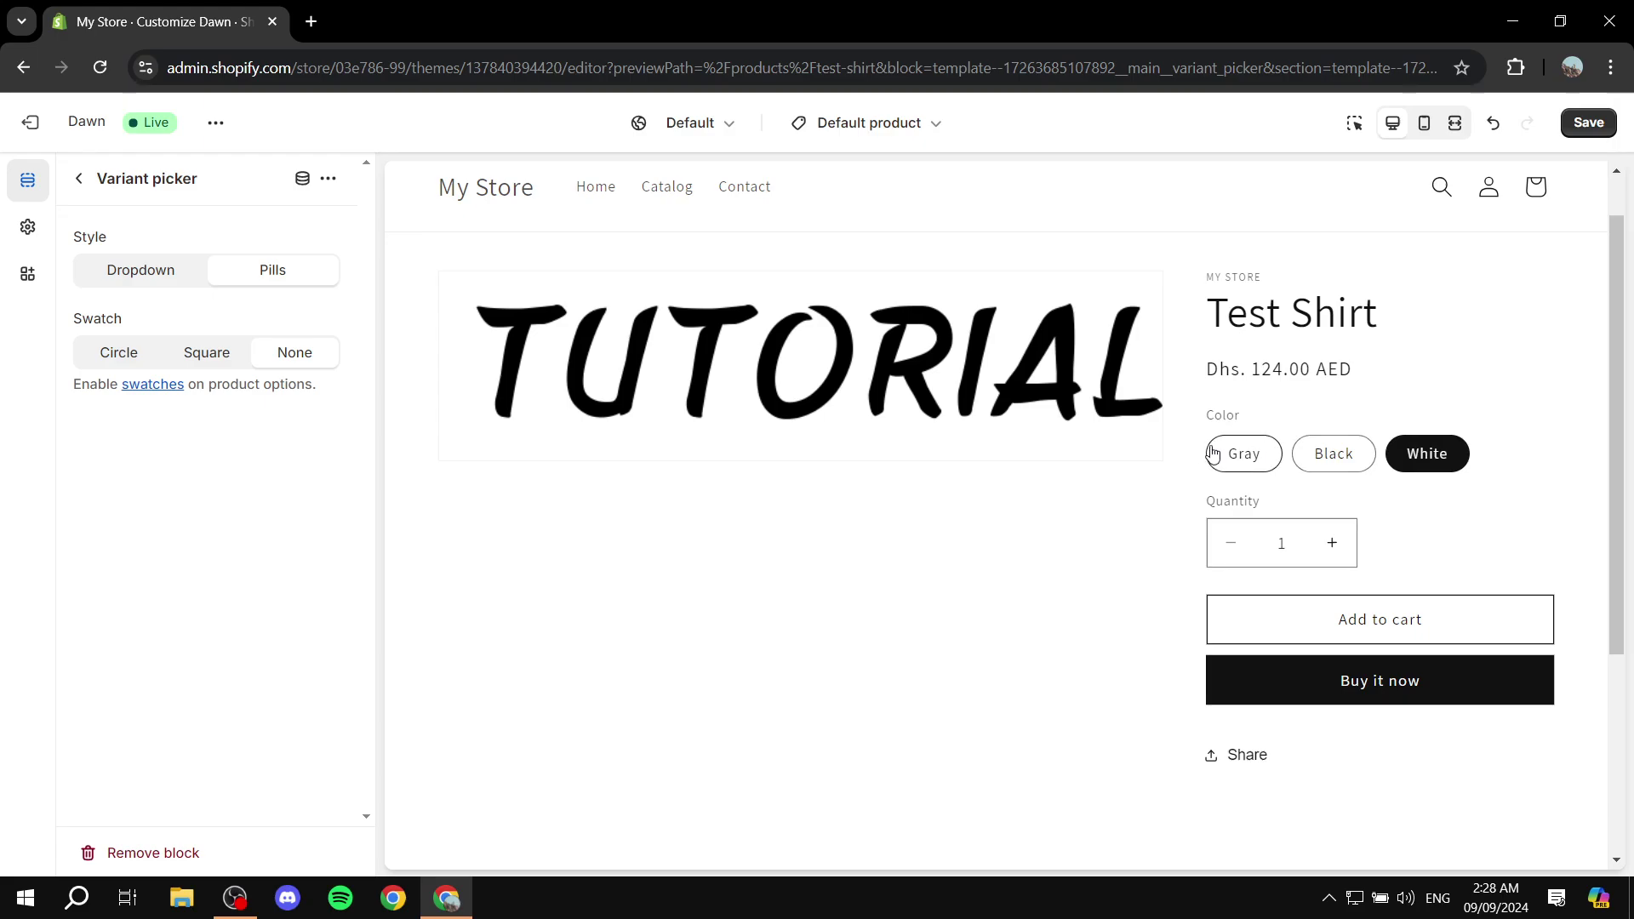
pyautogui.click(1343, 454)
pyautogui.click(1450, 455)
# Set the variant picker swatch to Square and save the theme changes
pyautogui.click(197, 358)
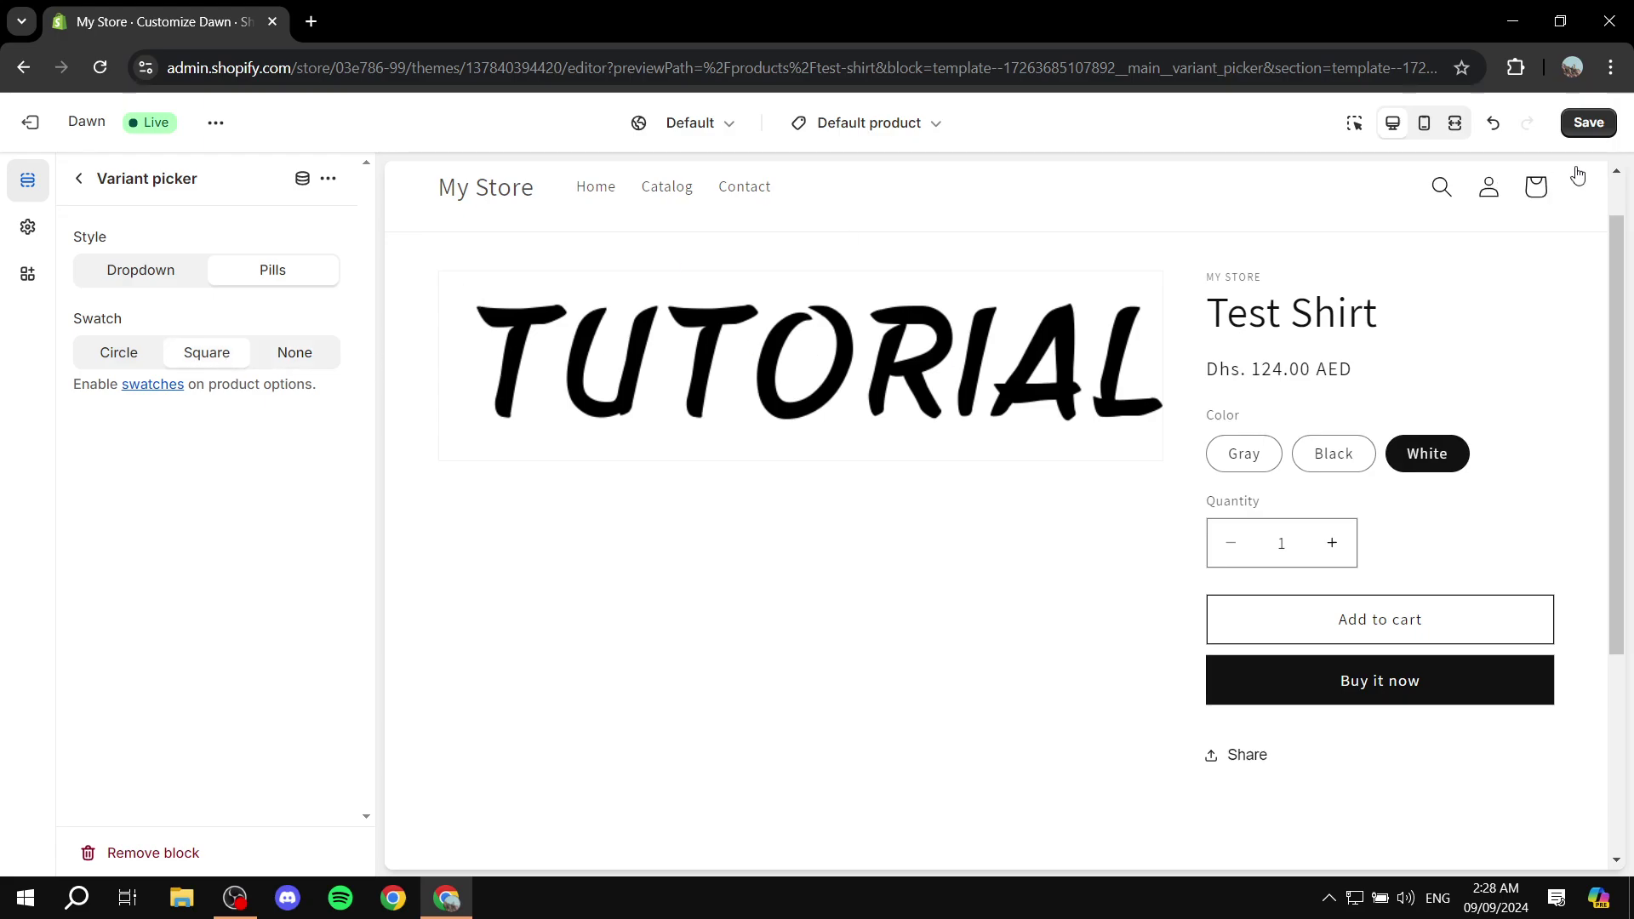
pyautogui.click(1587, 123)
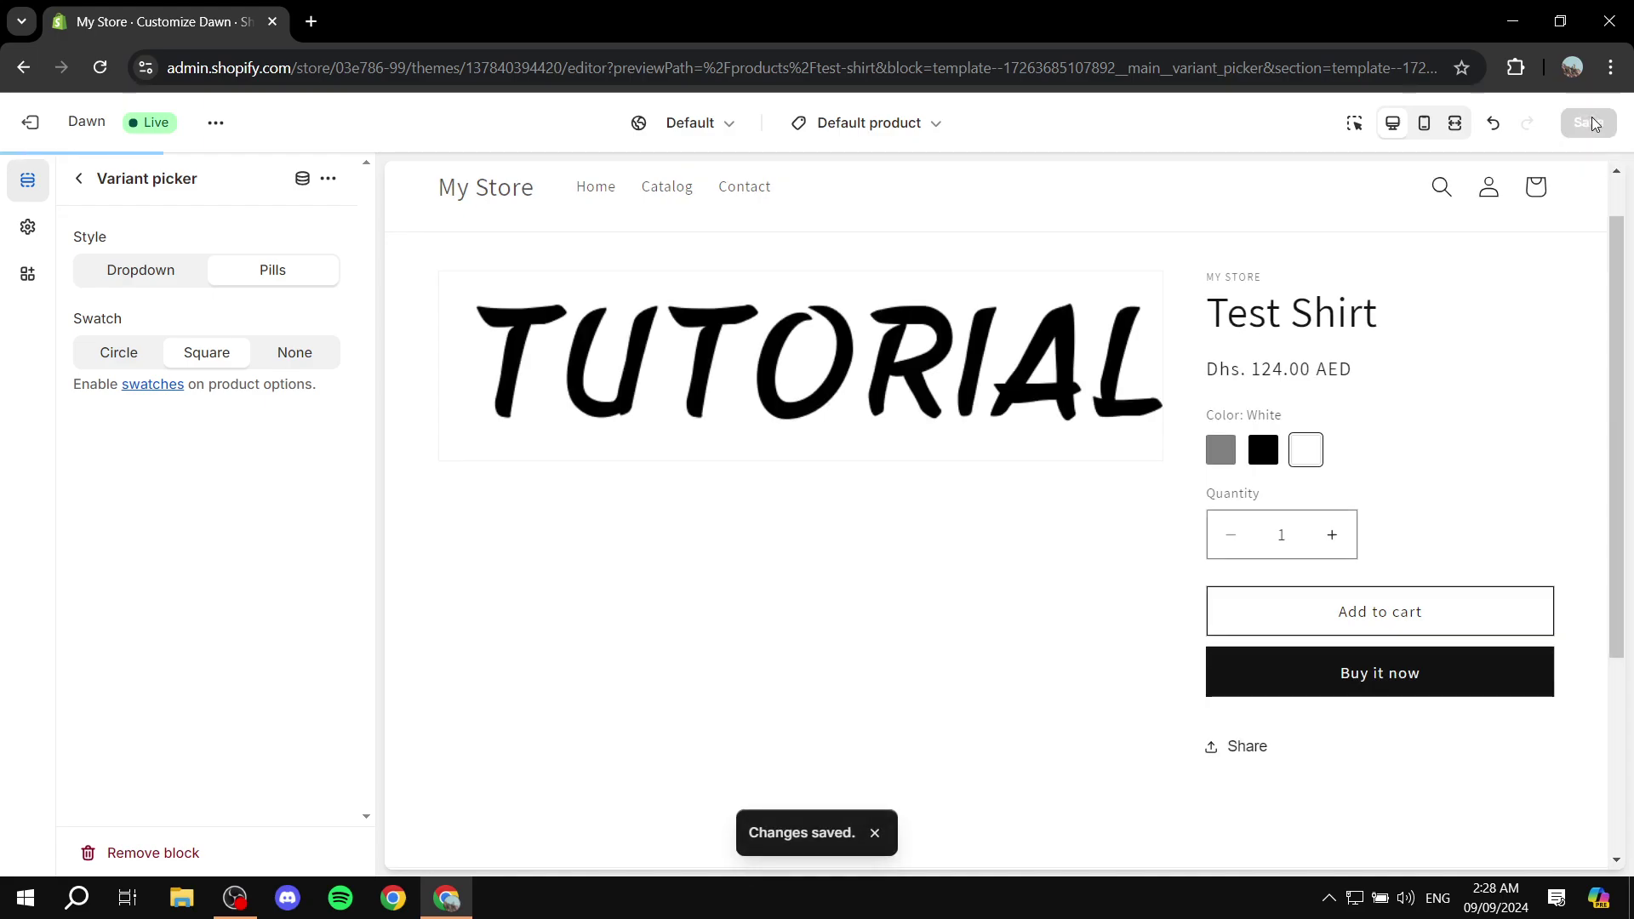